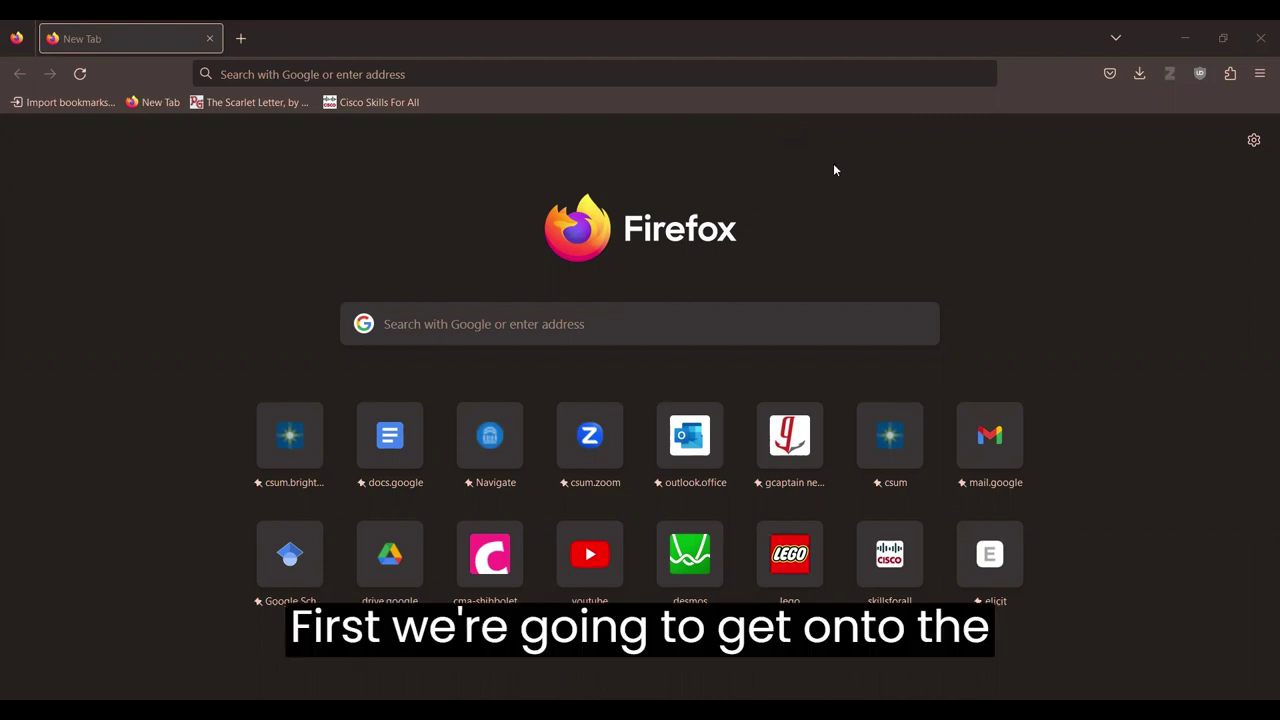
Open the Cal Maritime intranet and go to Passport Navigate for Students.
click(877, 421)
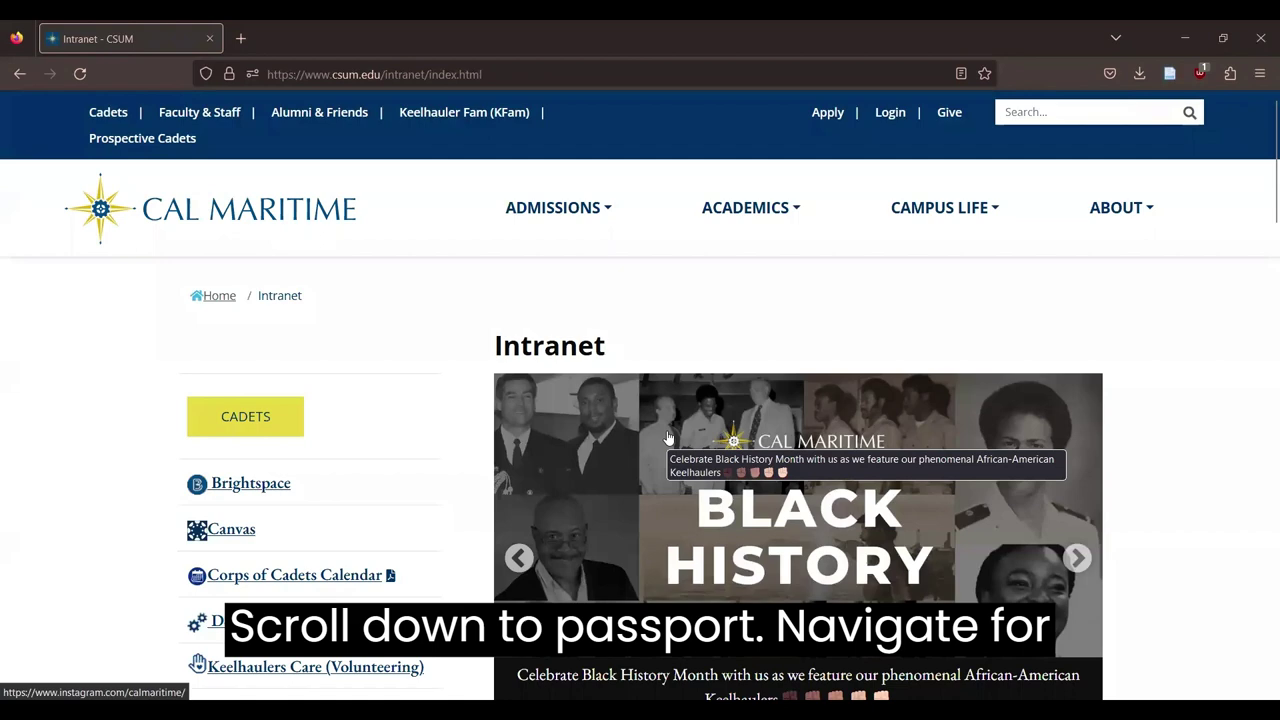
scroll(437, 523, down, 3)
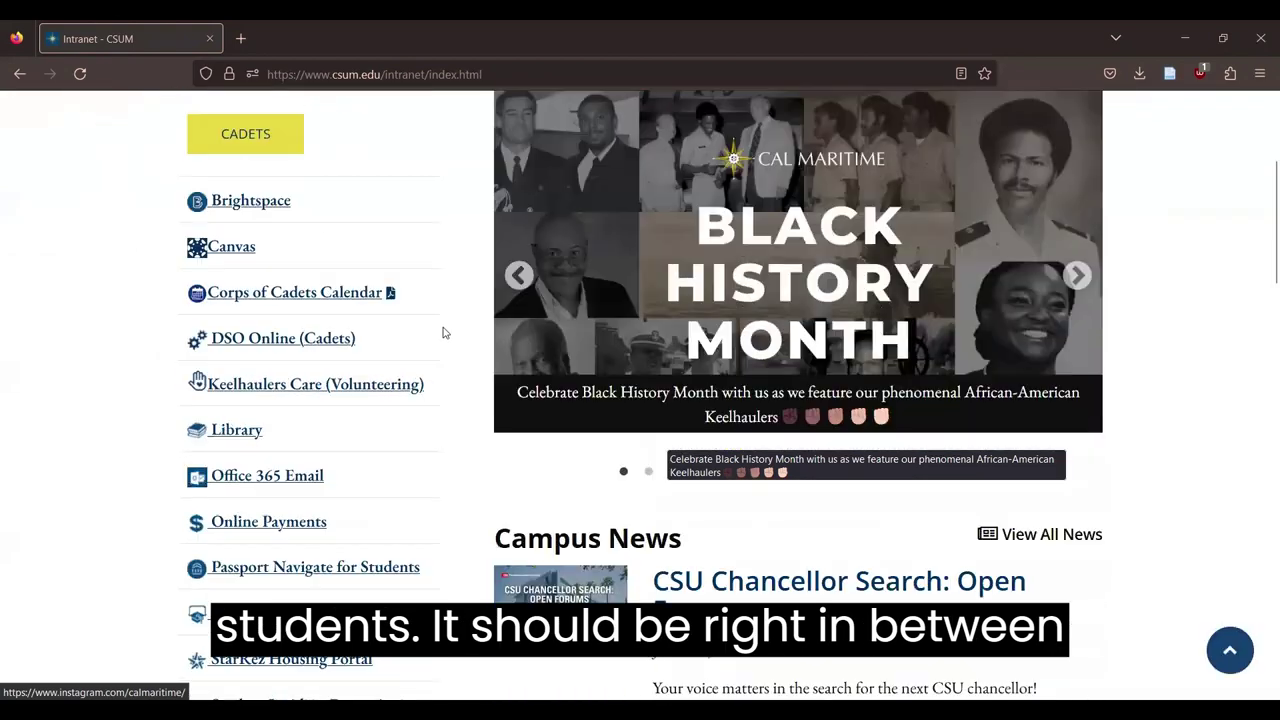
scroll(409, 495, down, 1)
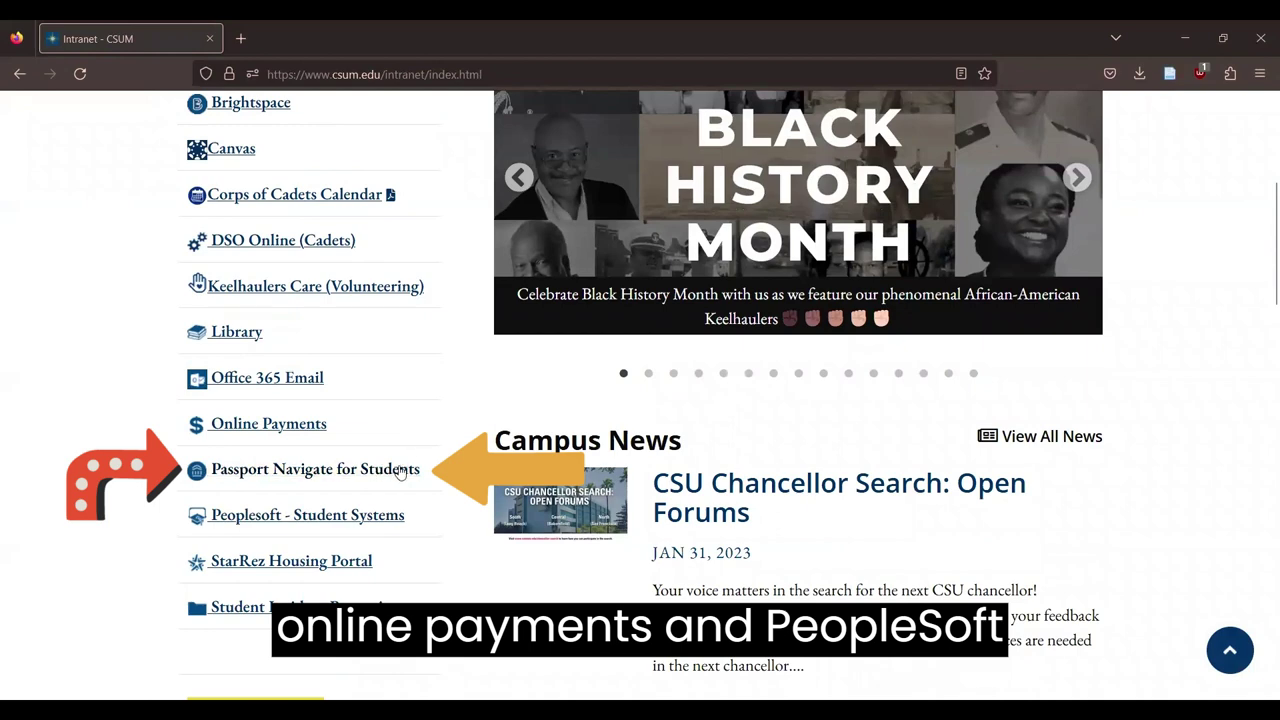
click(392, 470)
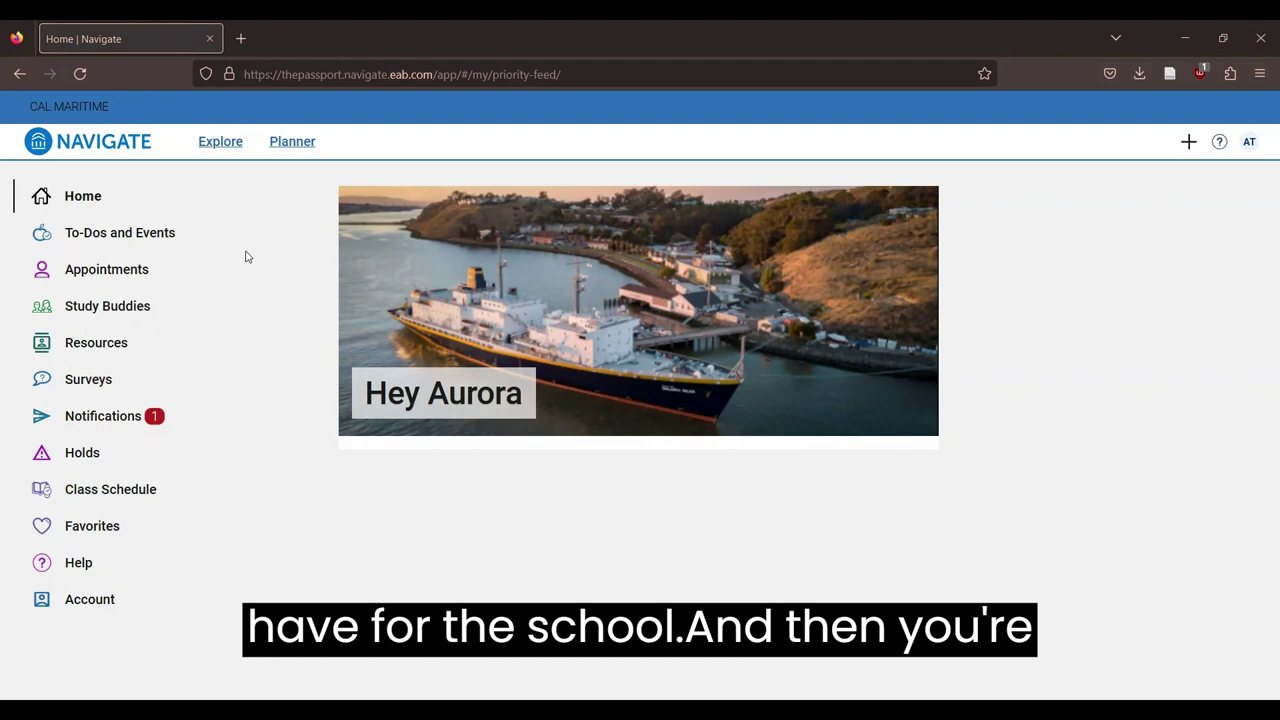
Start scheduling a new appointment in Navigate and set the appointment type to Tutoring.
click(67, 270)
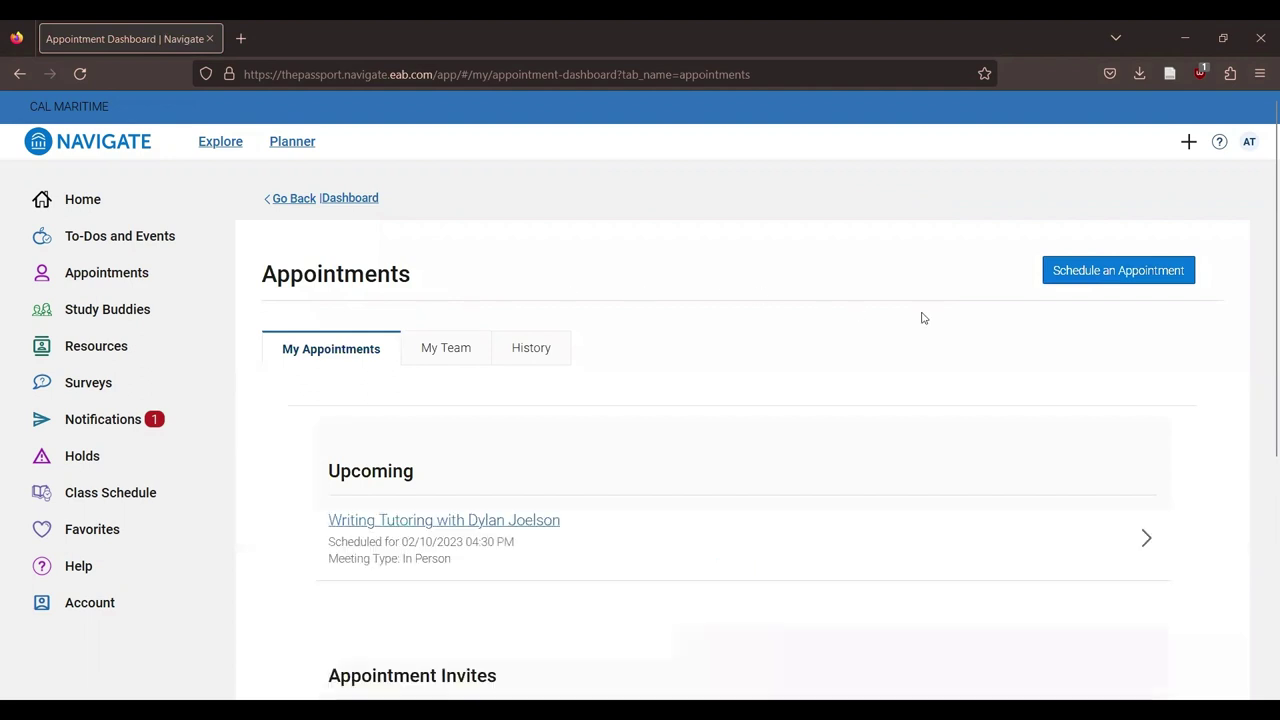
click(1117, 273)
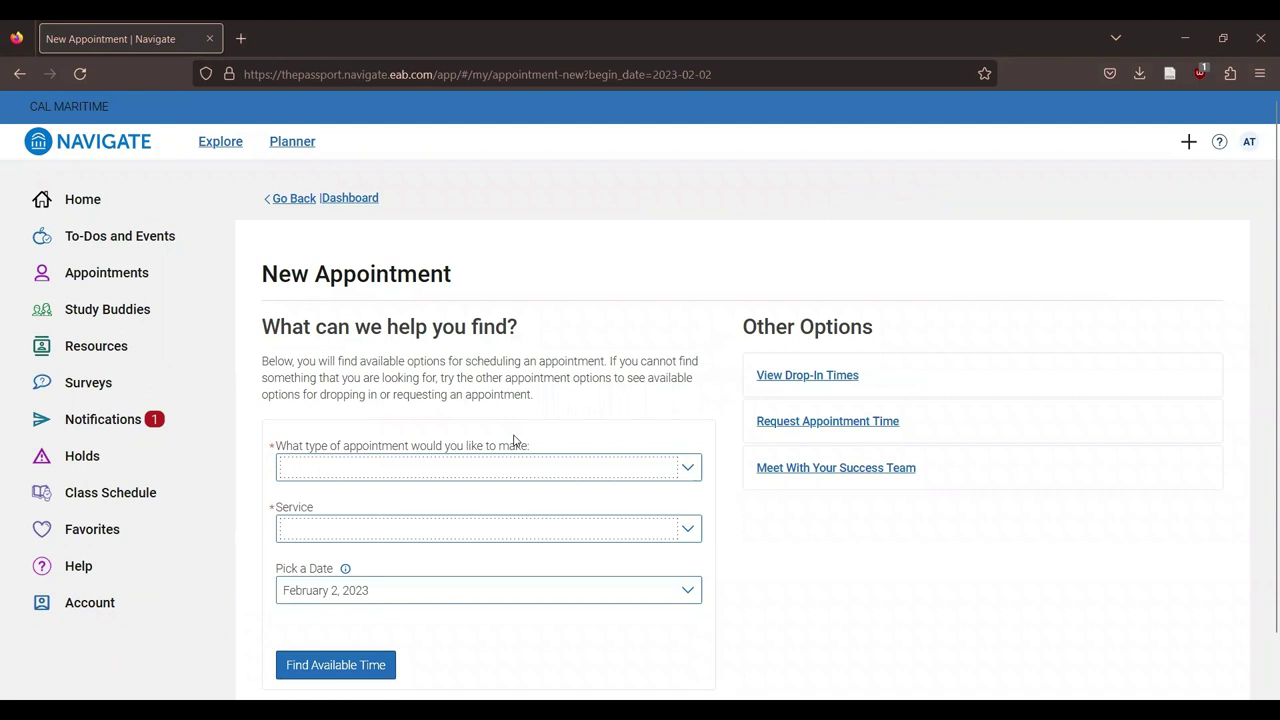
scroll(1259, 320, down, 1)
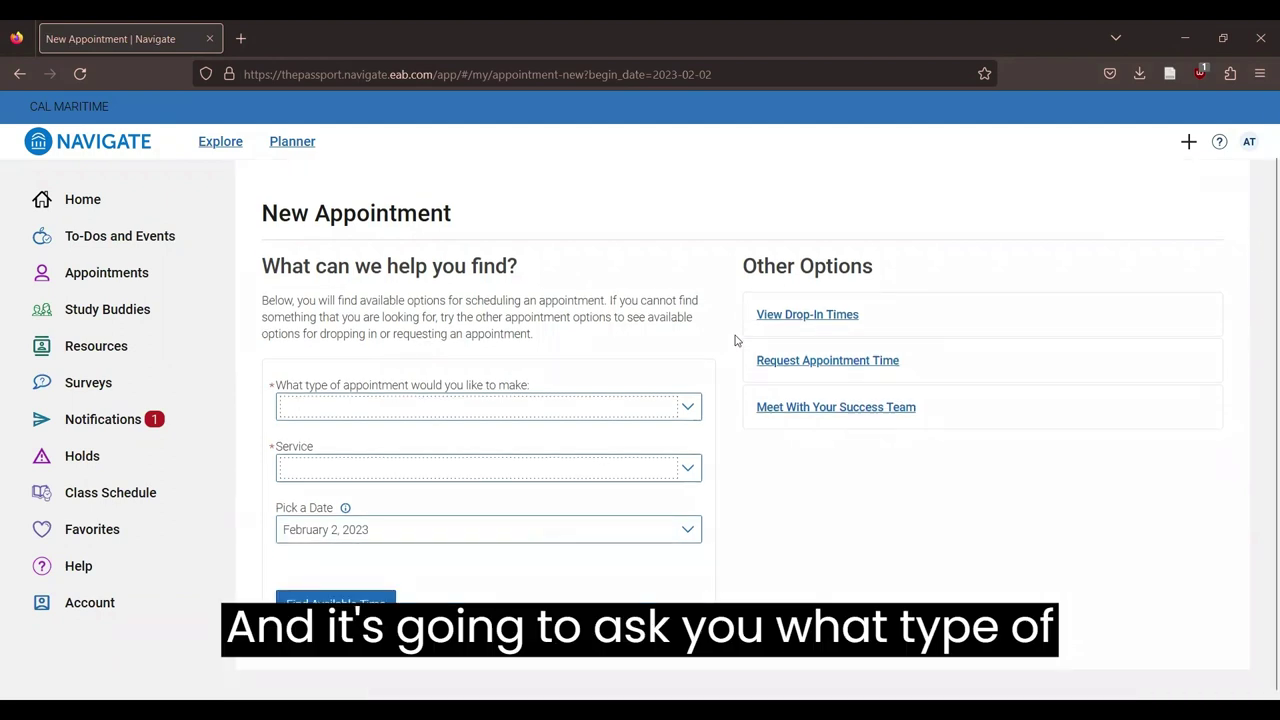
click(689, 410)
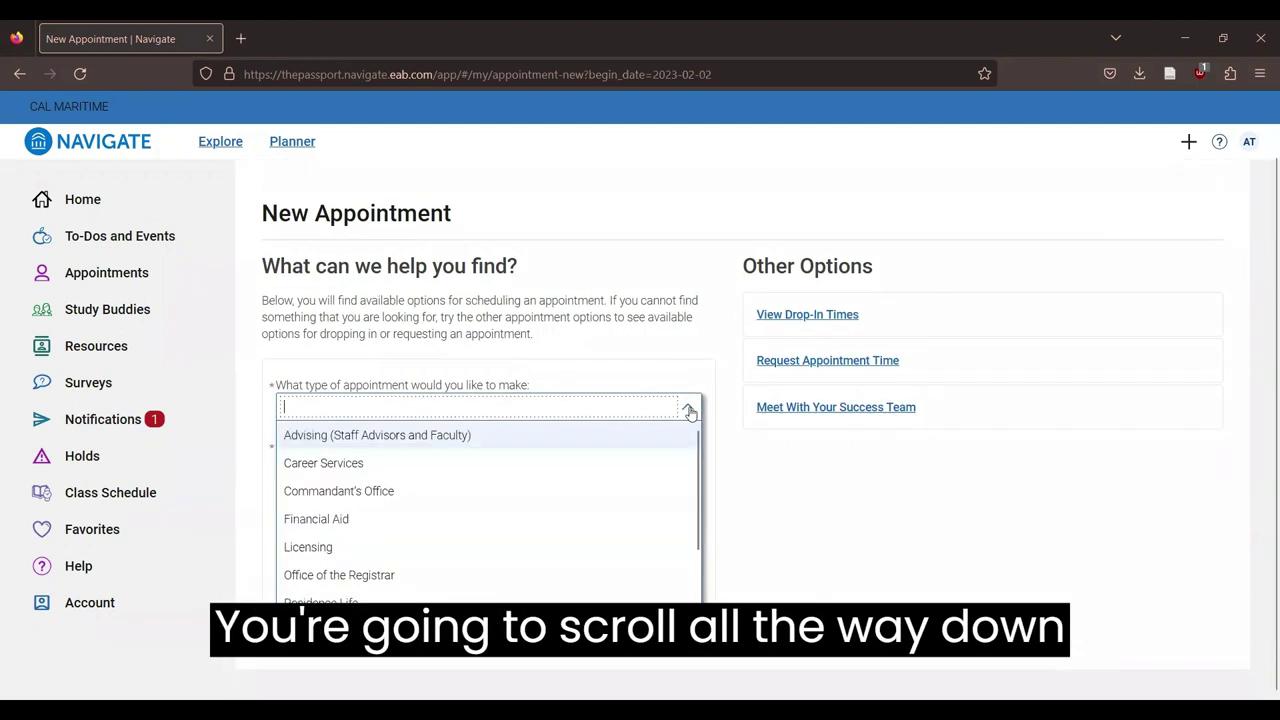
scroll(687, 551, down, 3)
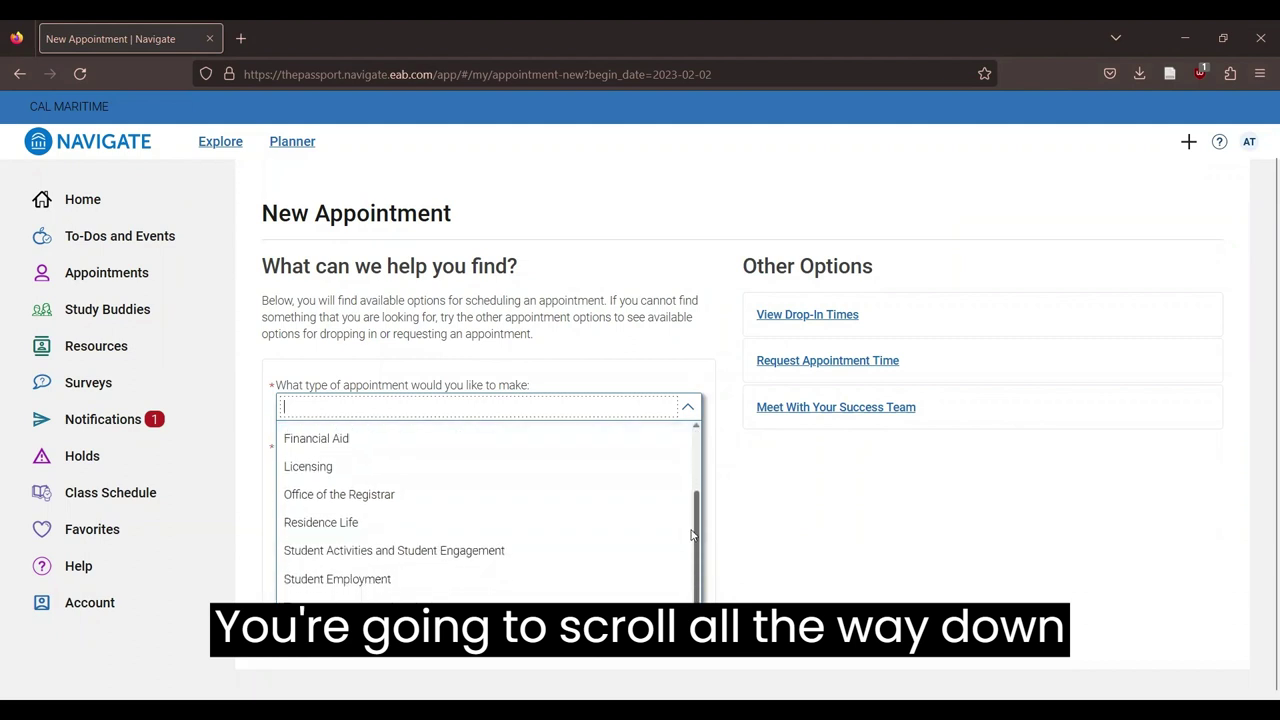
click(395, 608)
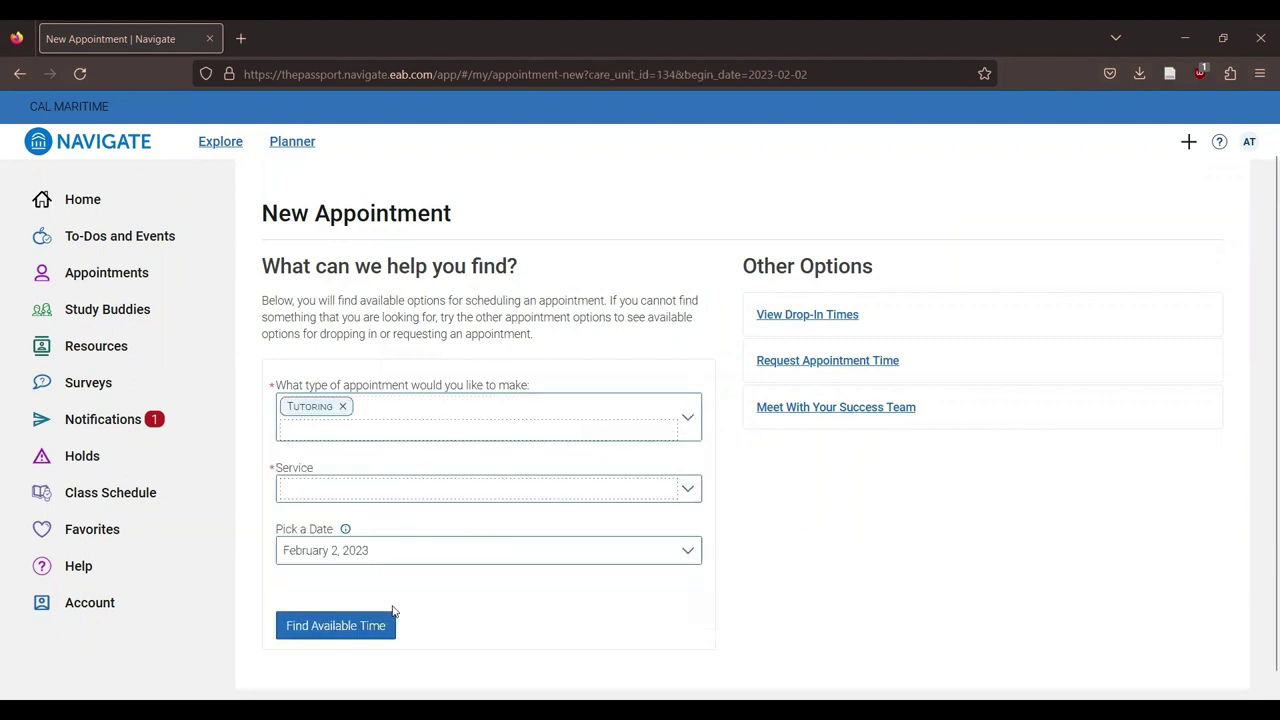
Set the service of the new appointment to Writing Tutoring.
click(439, 483)
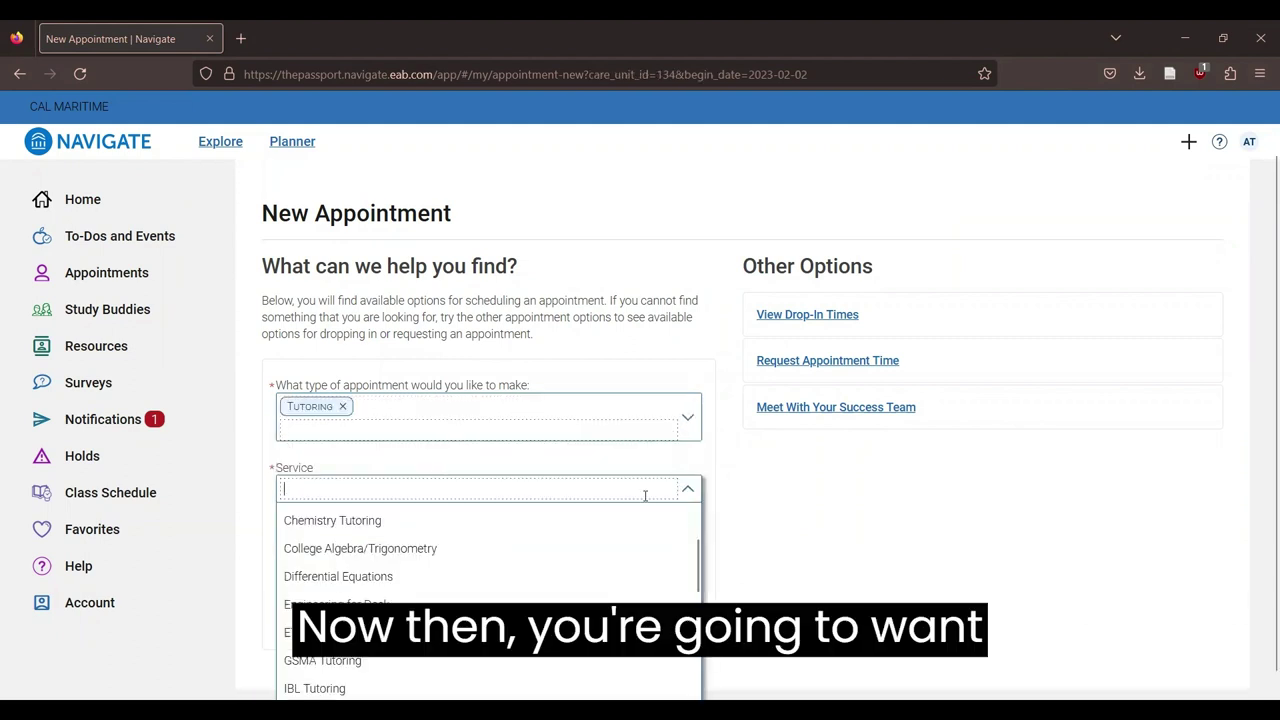
scroll(700, 540, up, 2)
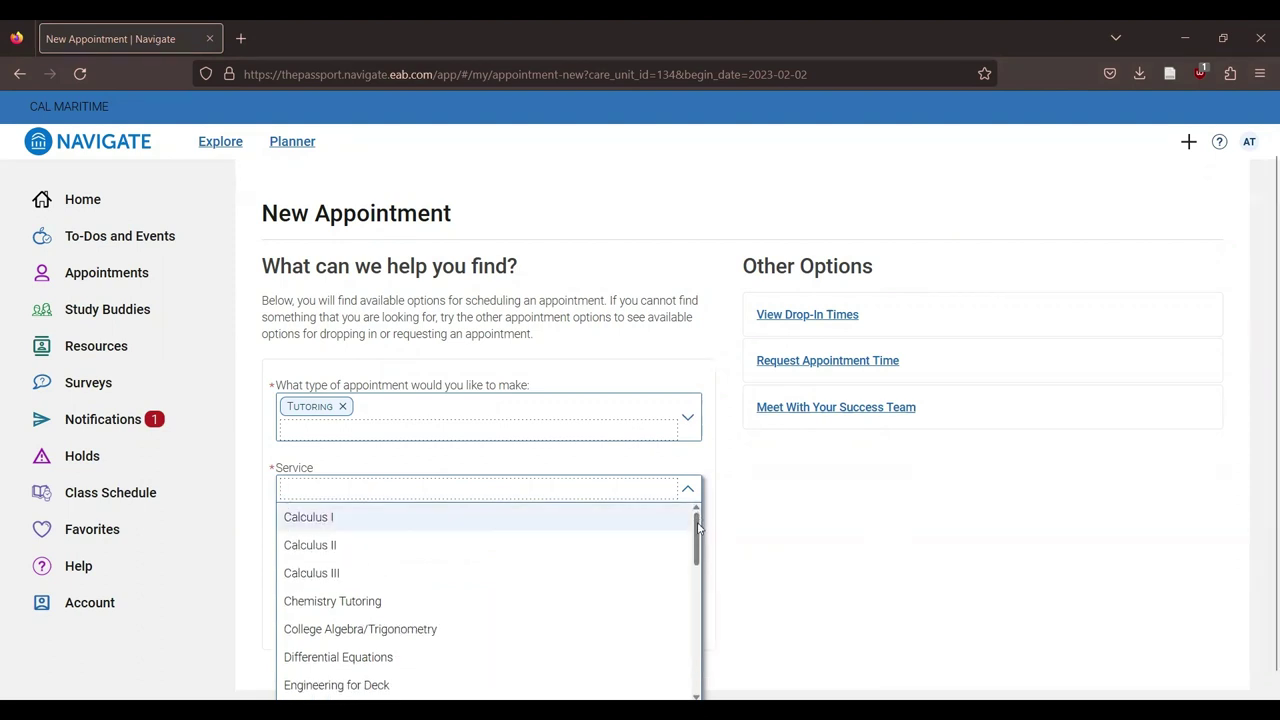
drag(699, 525, 702, 621)
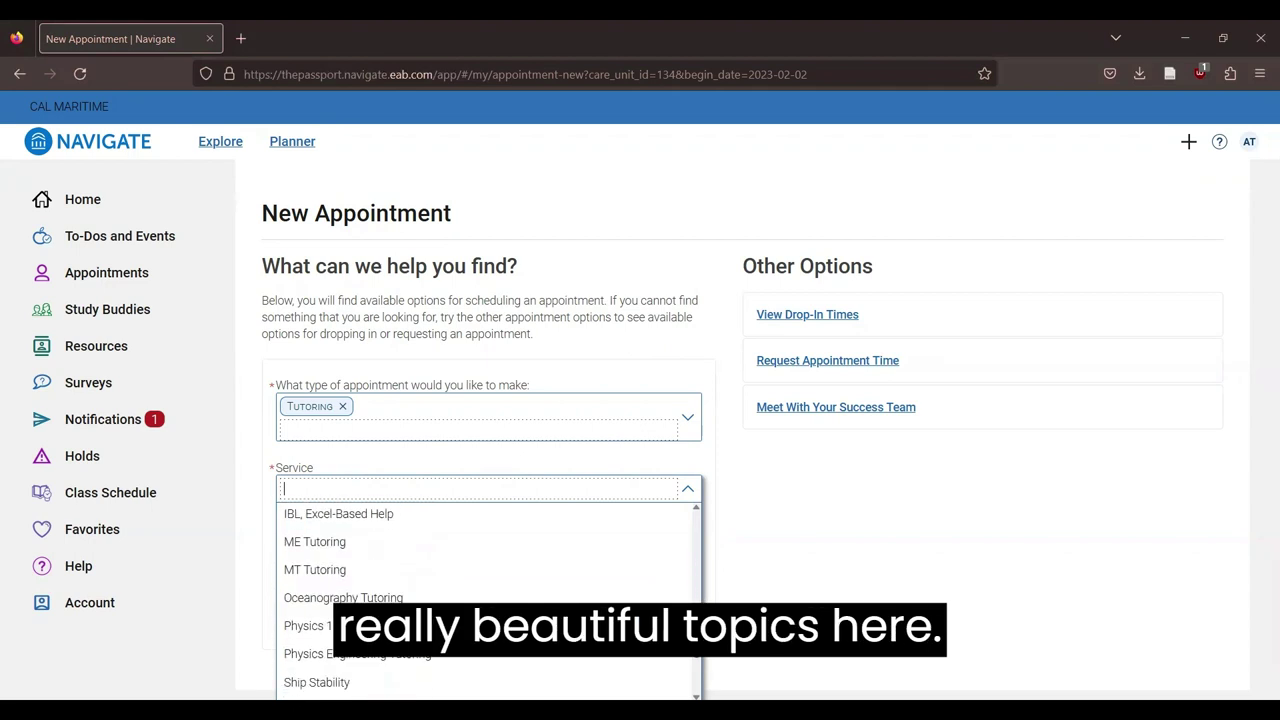
scroll(232, 364, down, 1)
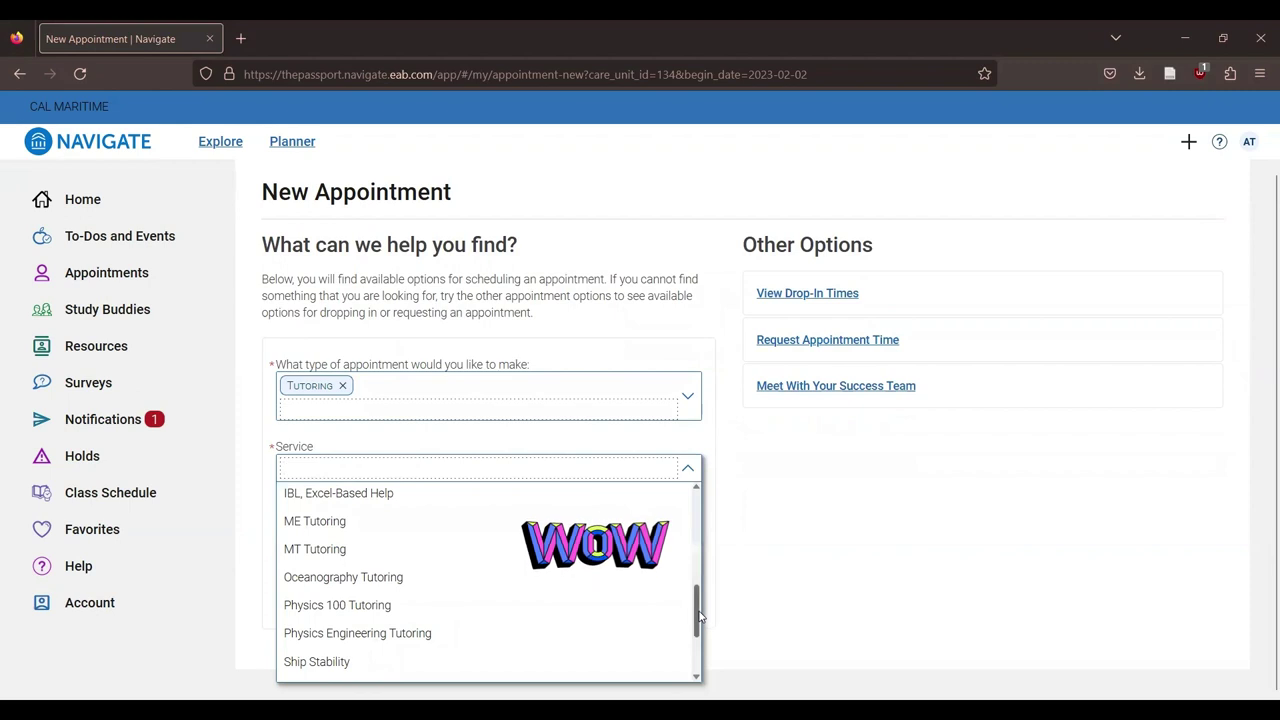
mouse_move(704, 620)
mouse_down()
mouse_move(702, 662)
mouse_move(697, 596)
mouse_up()
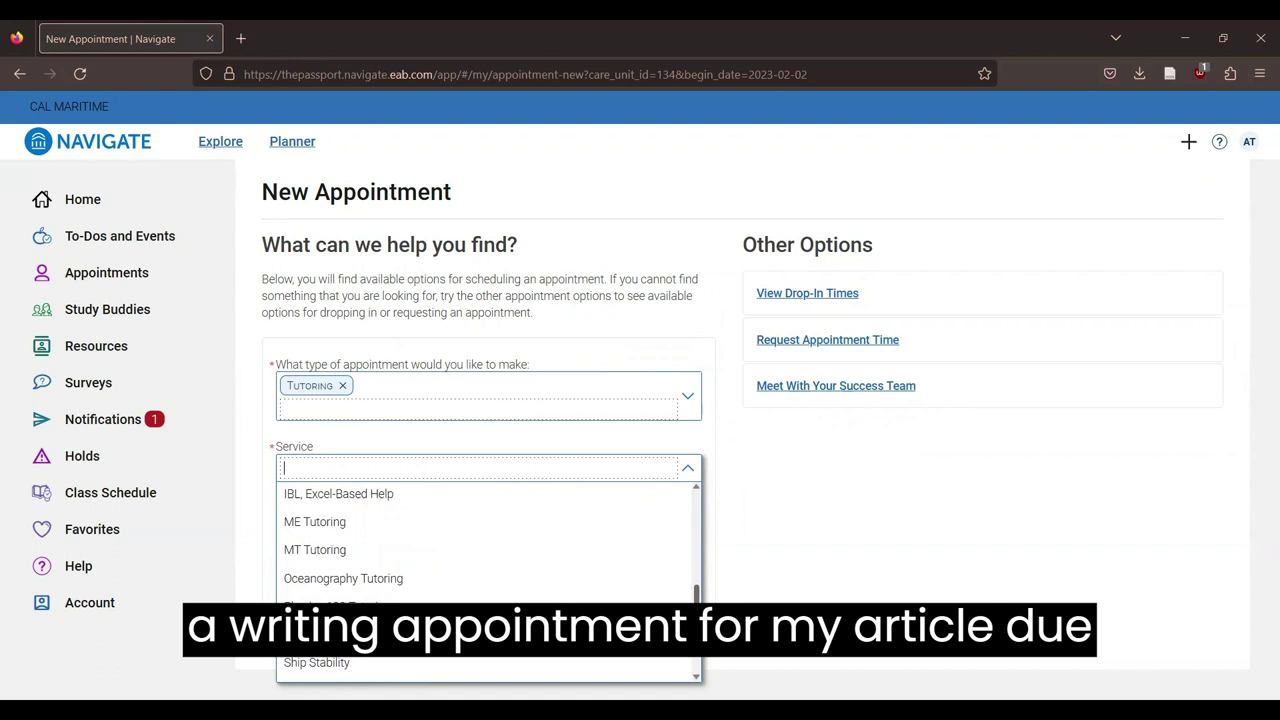
drag(692, 618, 690, 590)
scroll(690, 590, down, 5)
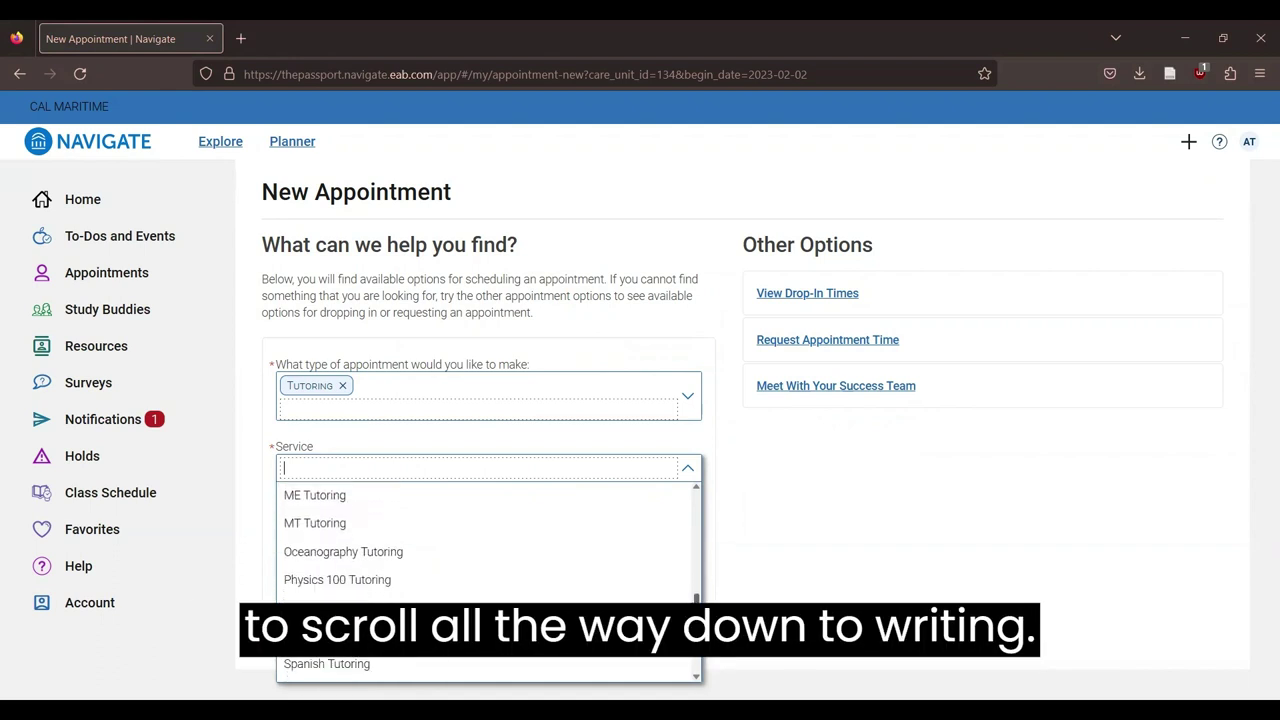
click(345, 669)
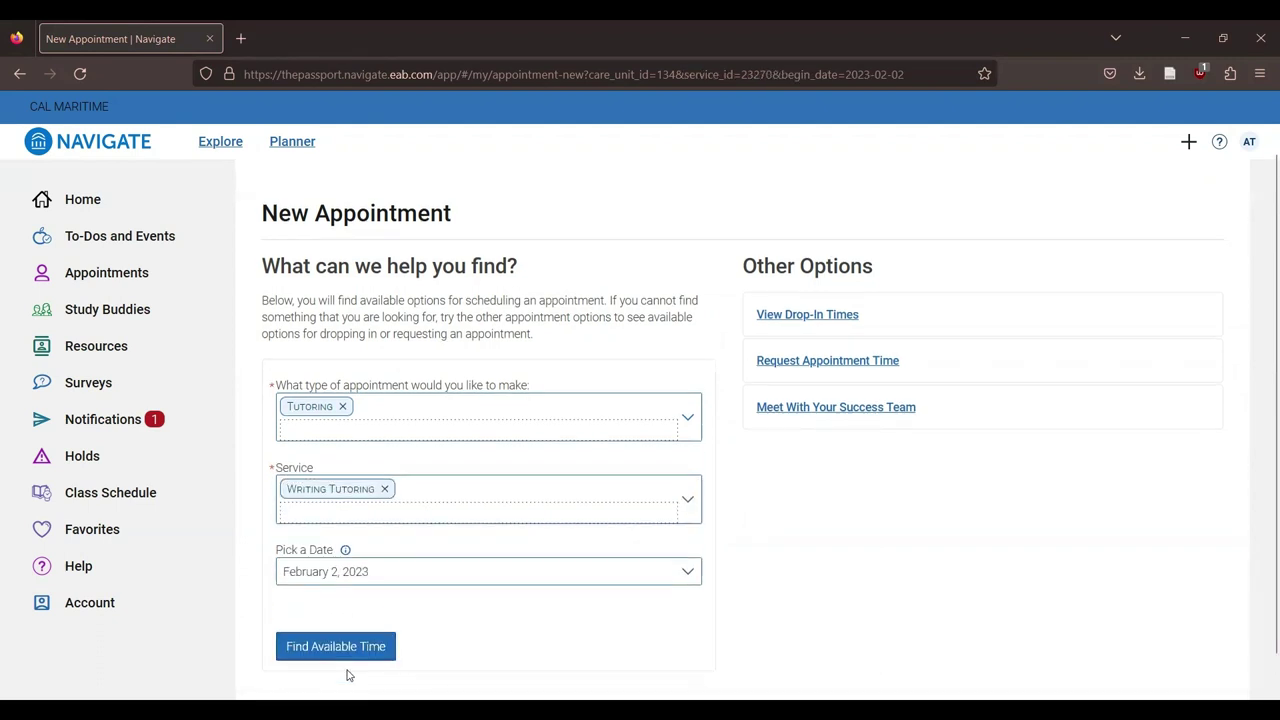
Set the appointment date to April 20, 2023 and find the available times.
click(511, 580)
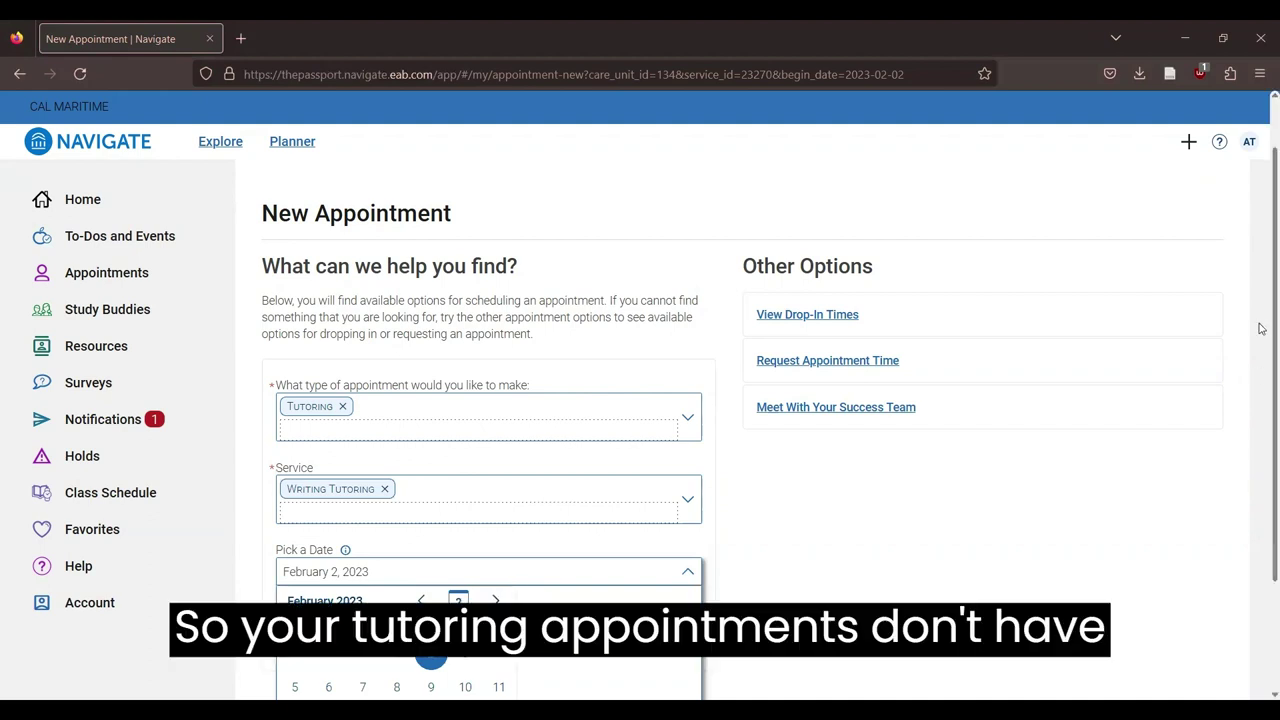
scroll(1262, 383, down, 1)
scroll(1262, 390, down, 1)
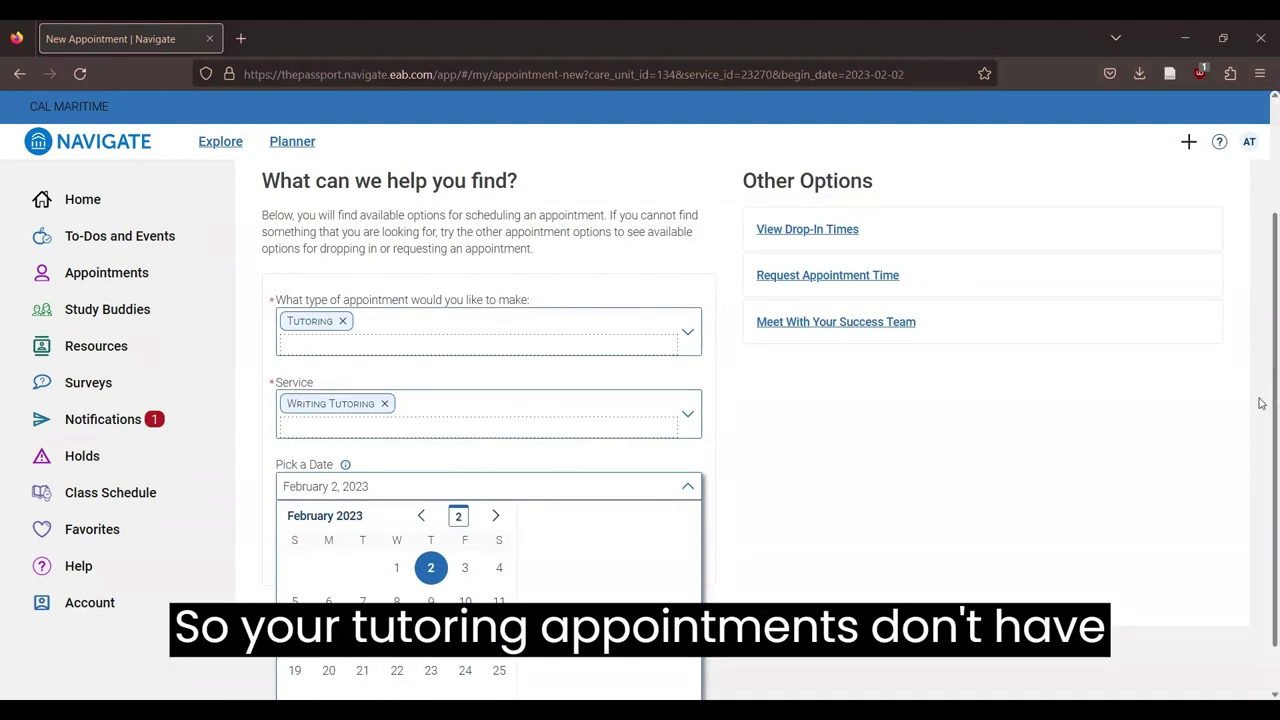
scroll(1262, 403, down, 1)
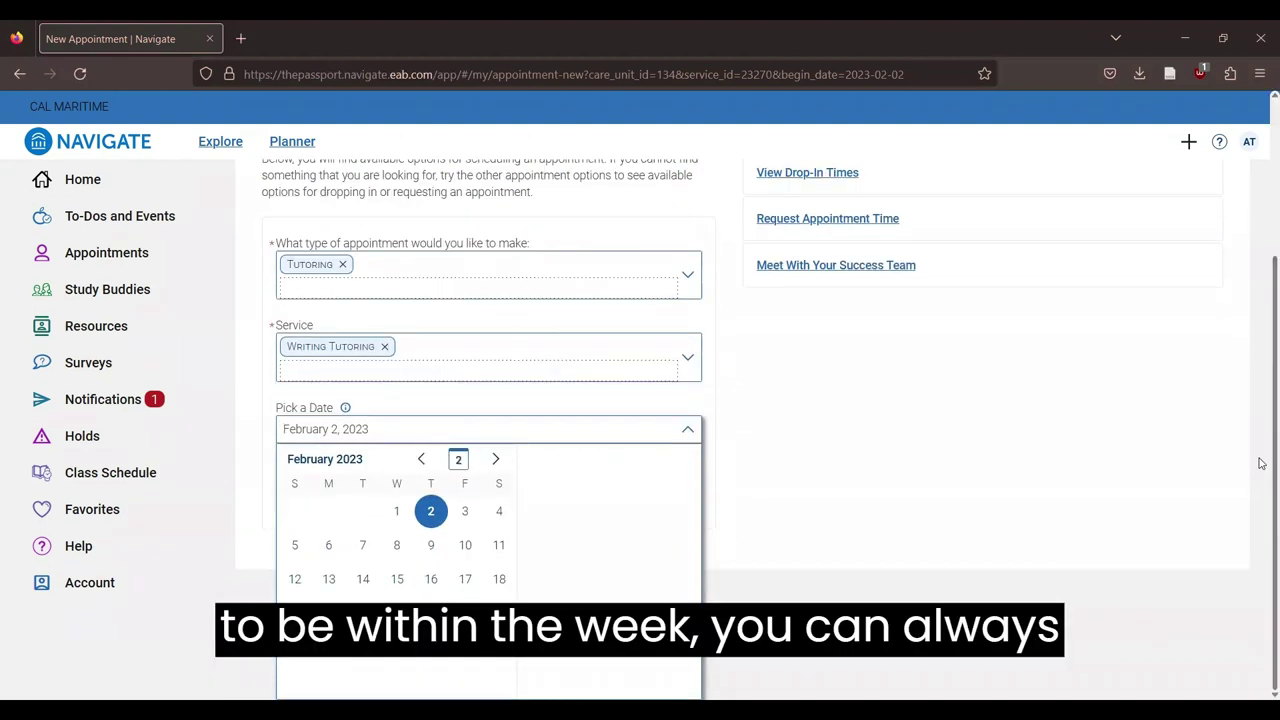
click(497, 459)
click(497, 459)
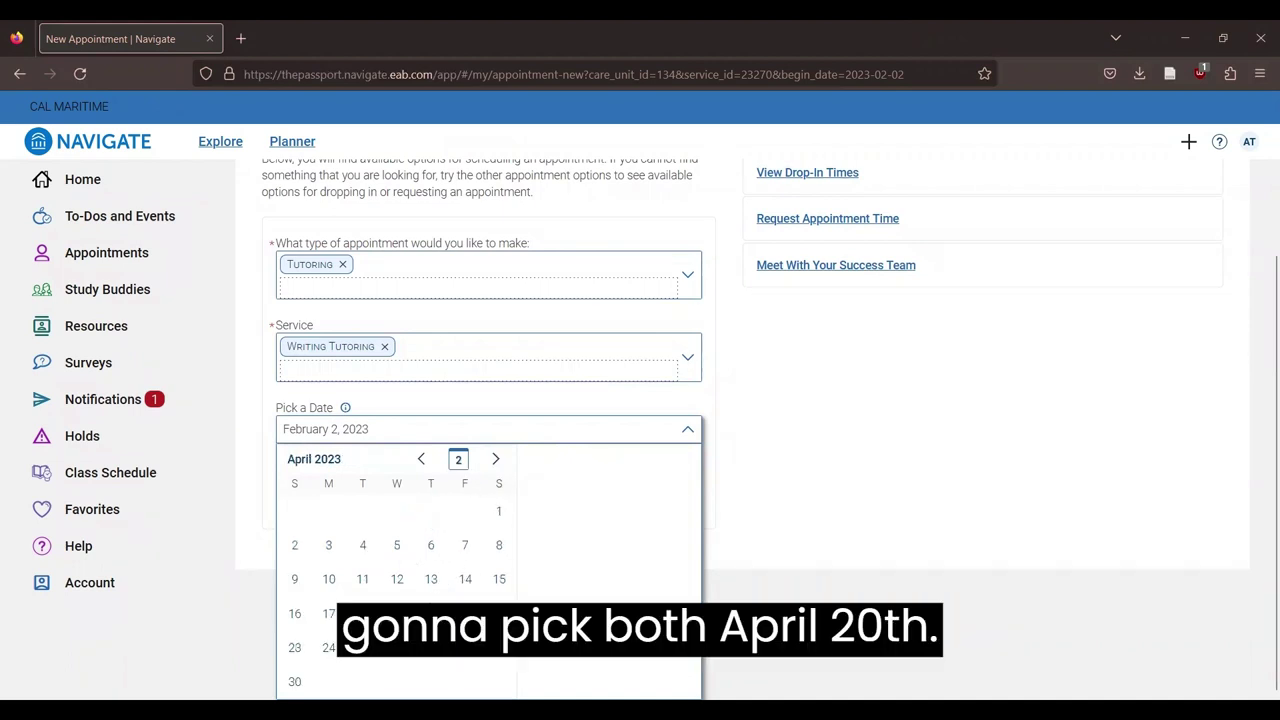
click(430, 613)
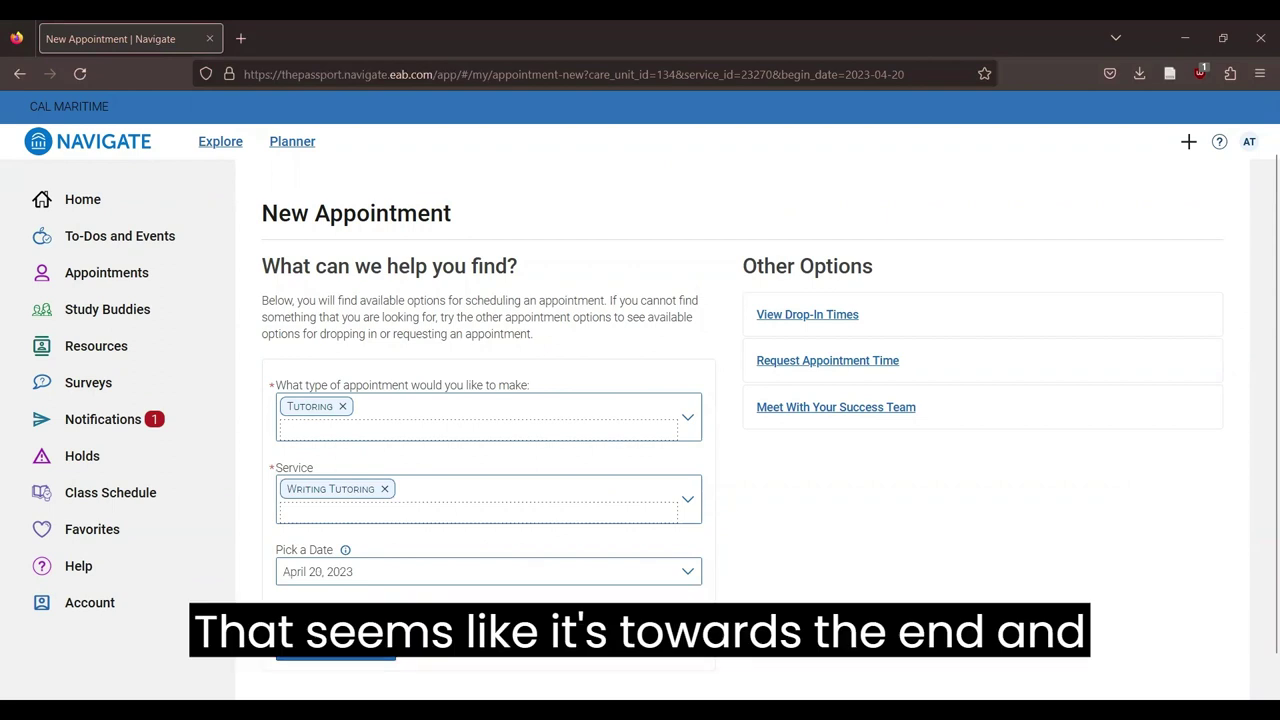
click(348, 652)
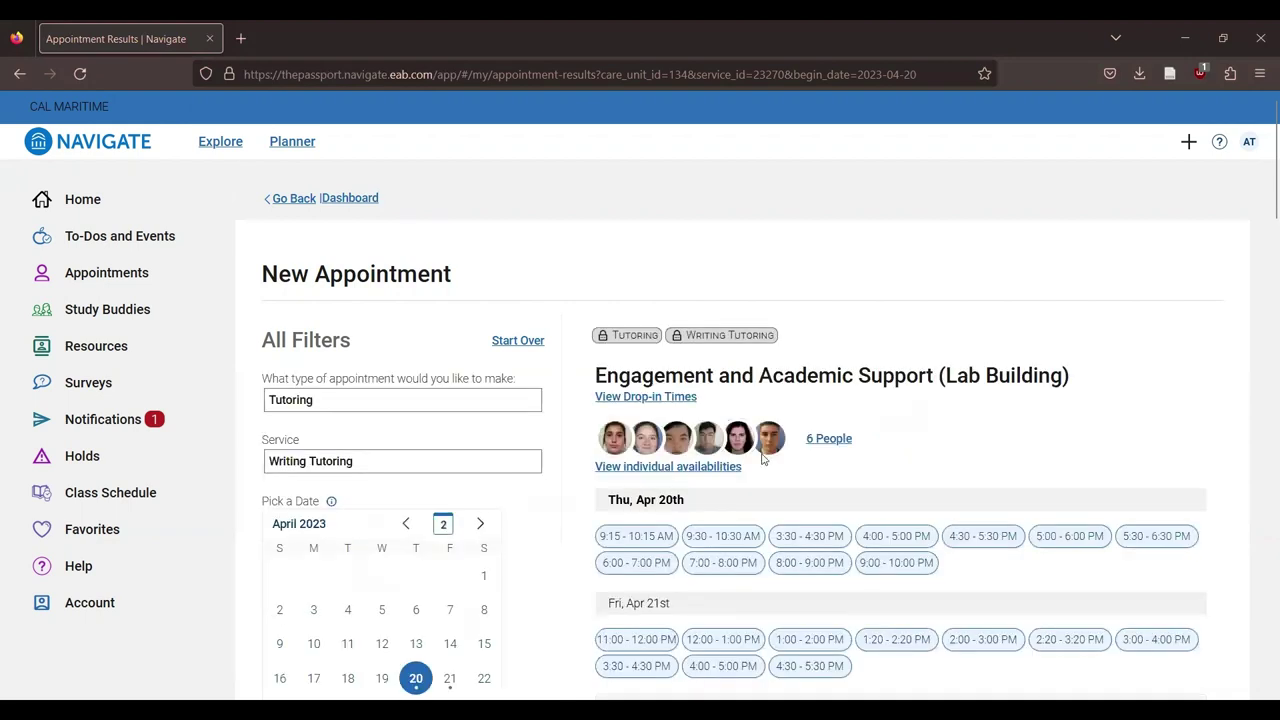
Choose the 9:15 - 10:15 AM slot on Thursday, April 20th from the available writing tutoring times.
click(692, 470)
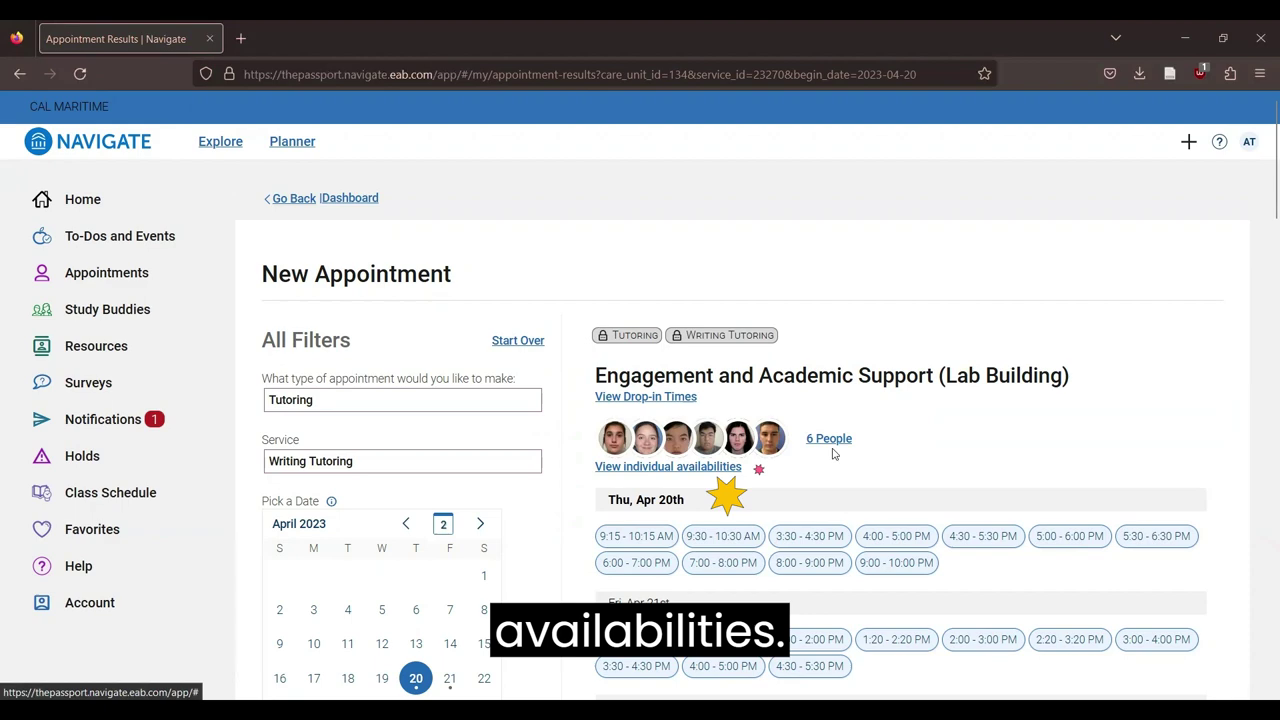
scroll(1262, 170, down, 3)
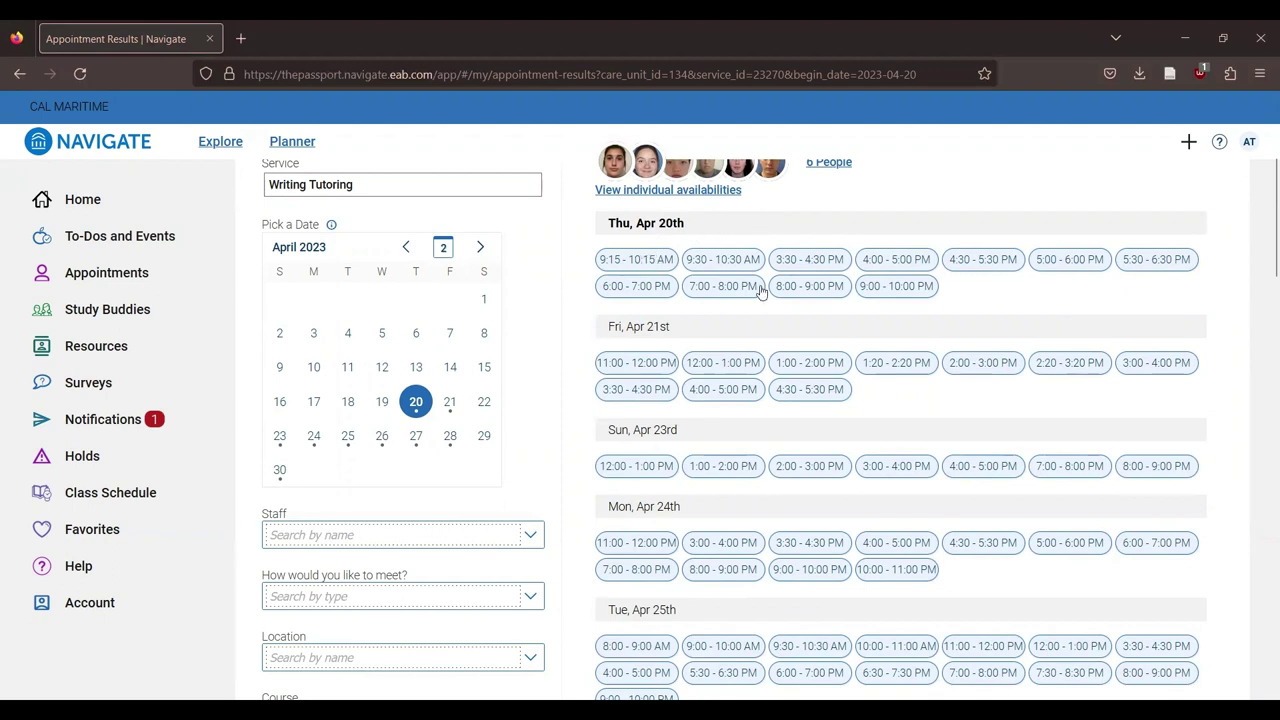
click(657, 266)
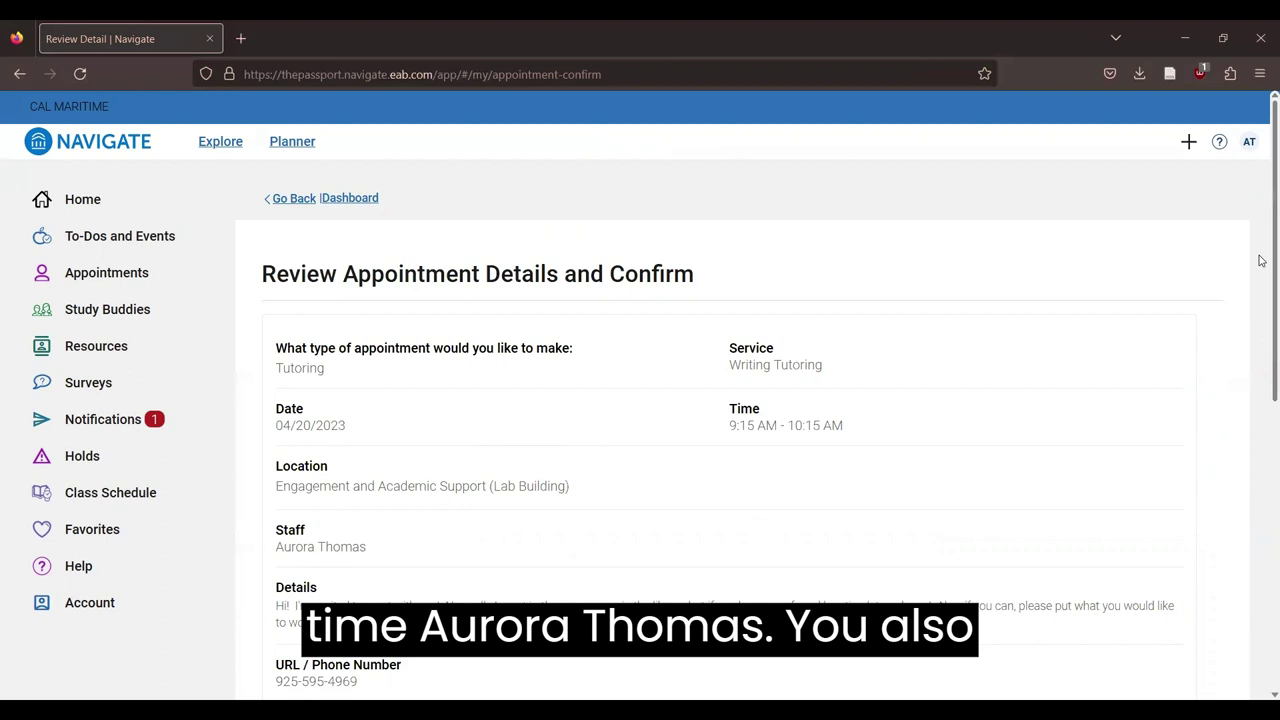
Set how to meet for the tutoring appointment to Virtual (i.e. Zoom).
scroll(435, 435, down, 3)
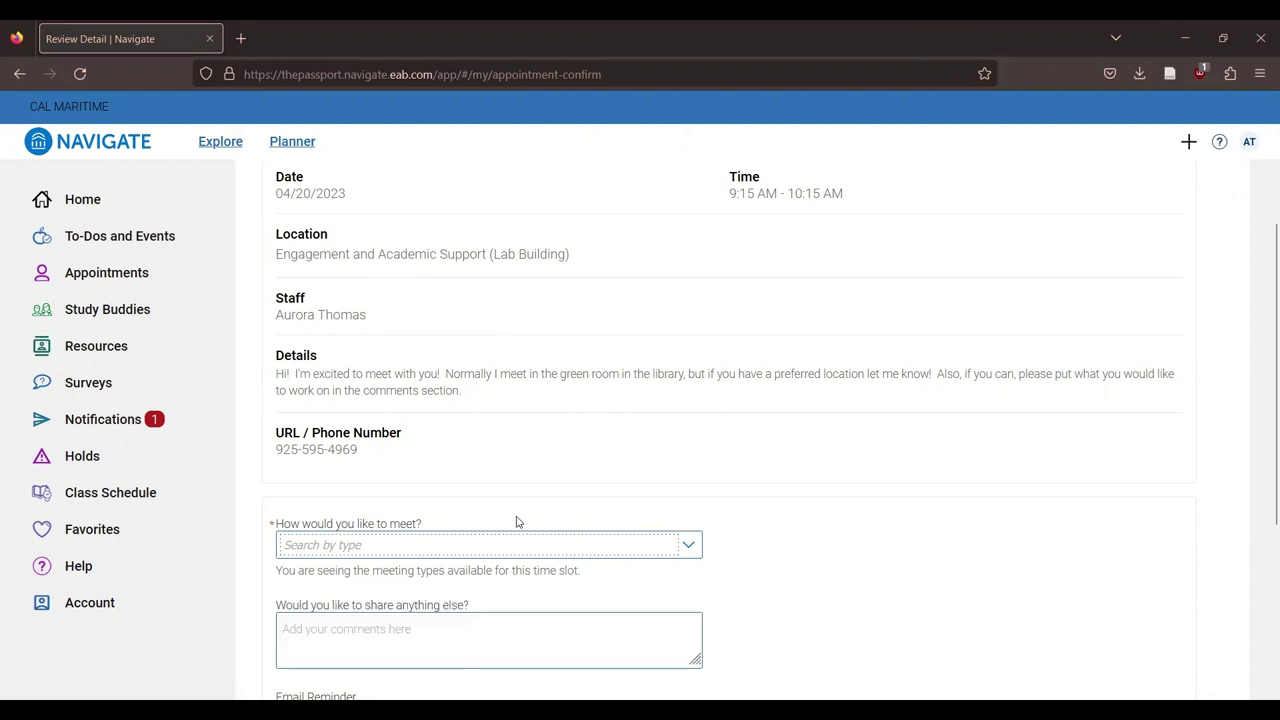
scroll(690, 400, down, 3)
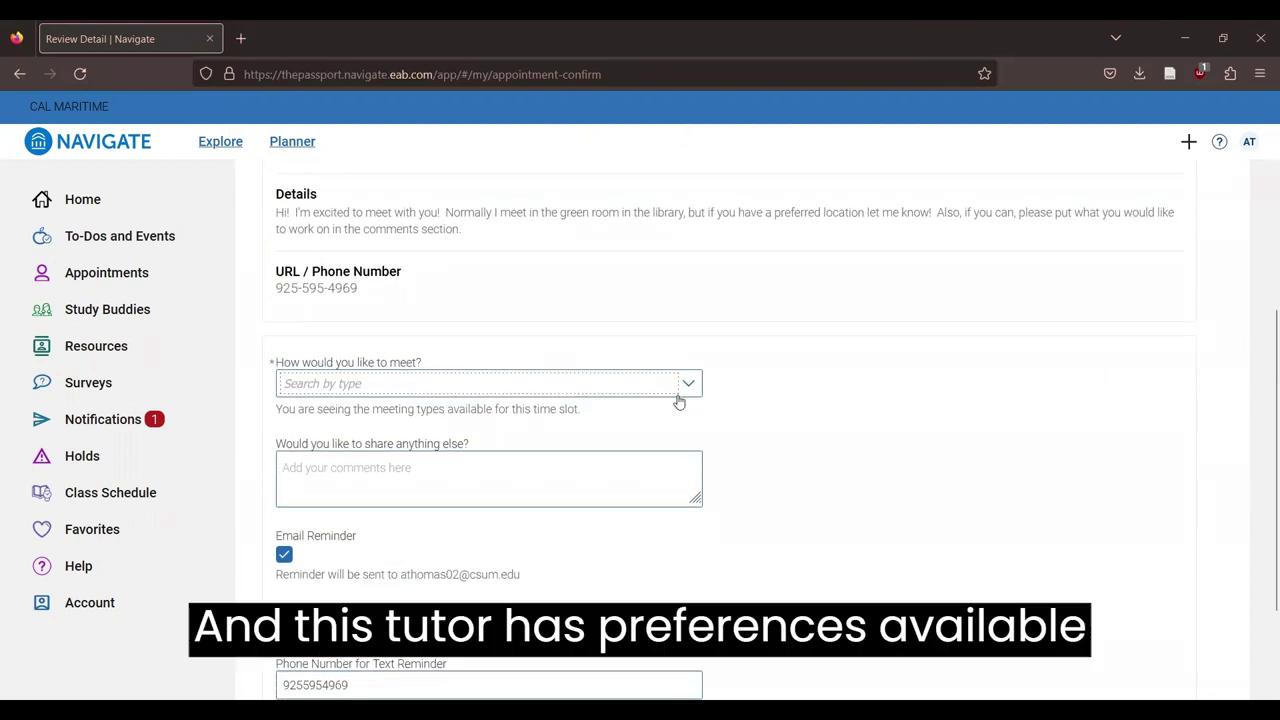
click(598, 382)
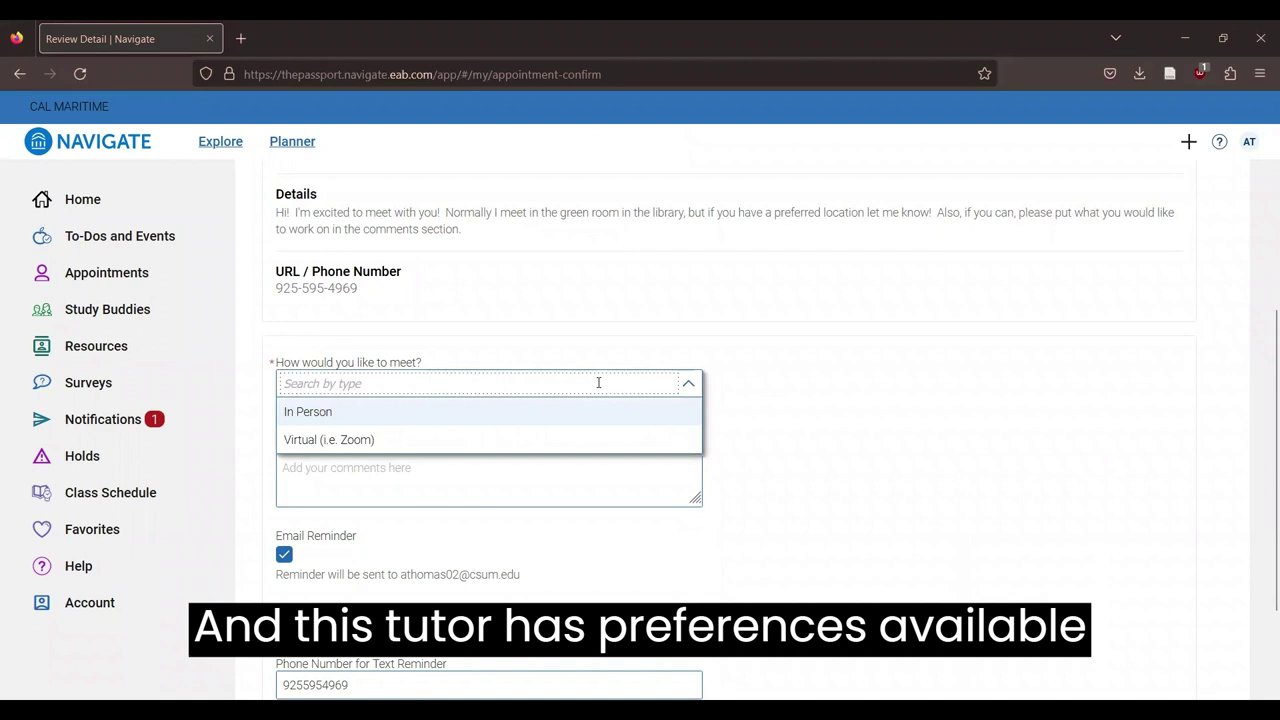
click(509, 446)
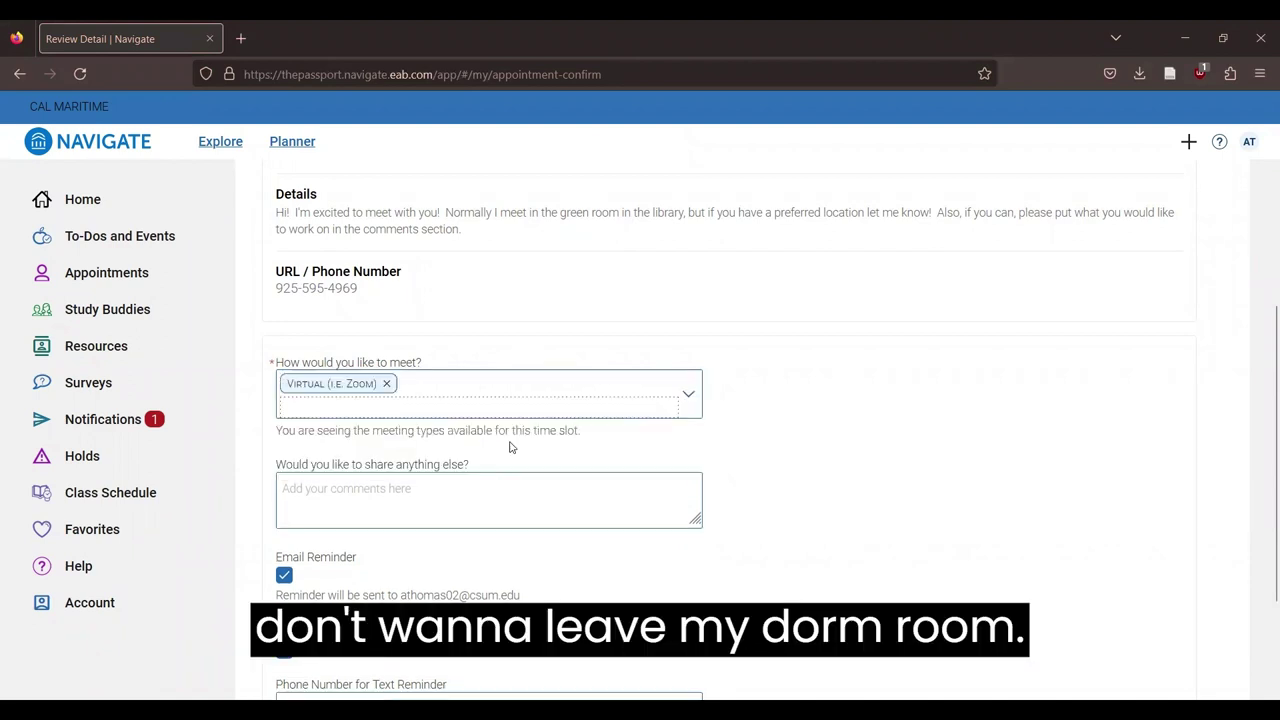
Add the comment "Hey this is for my trade article" and schedule the appointment.
scroll(410, 420, up, 3)
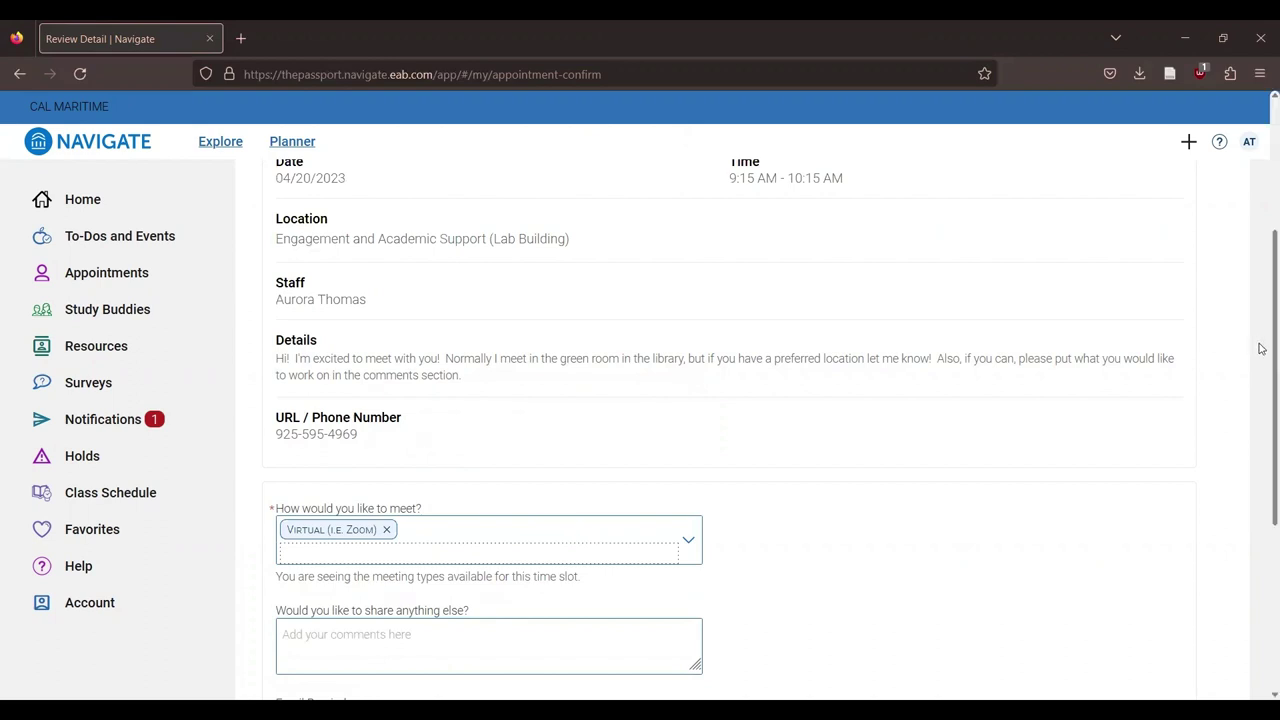
scroll(1258, 380, down, 2)
scroll(1262, 420, down, 2)
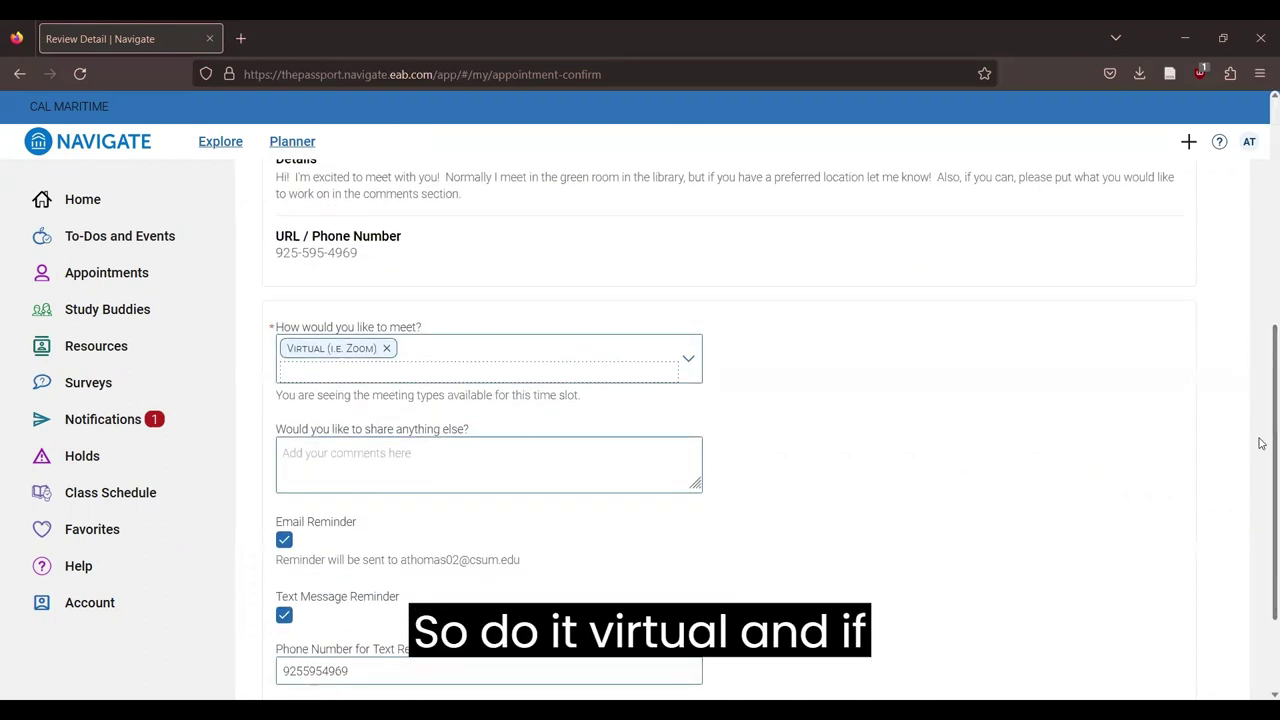
click(432, 466)
text(Hey this )
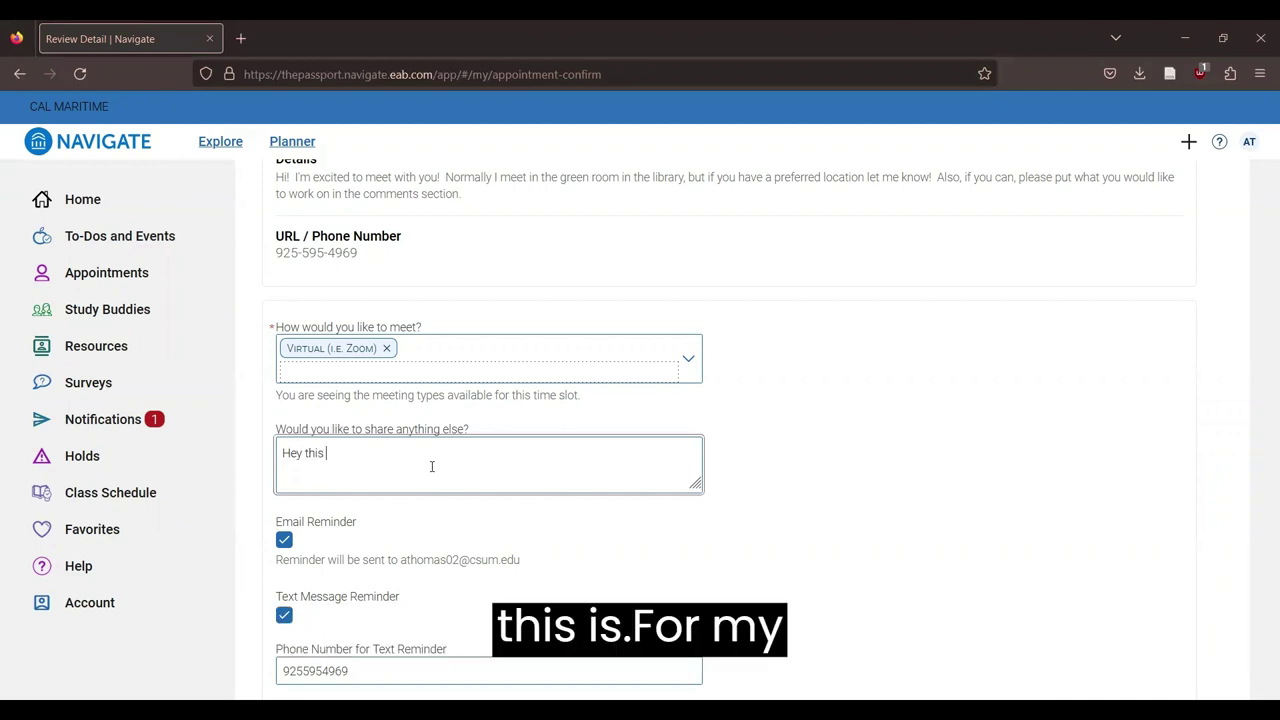
text(is for m)
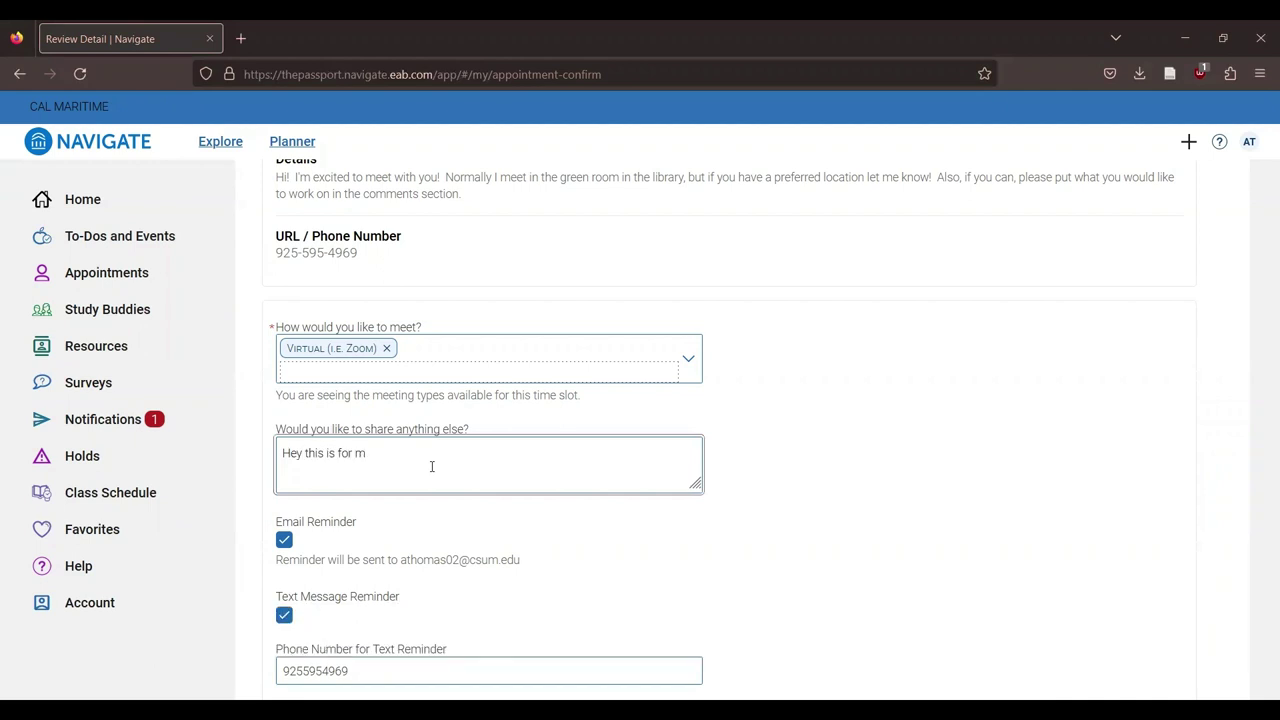
text(y trade arti)
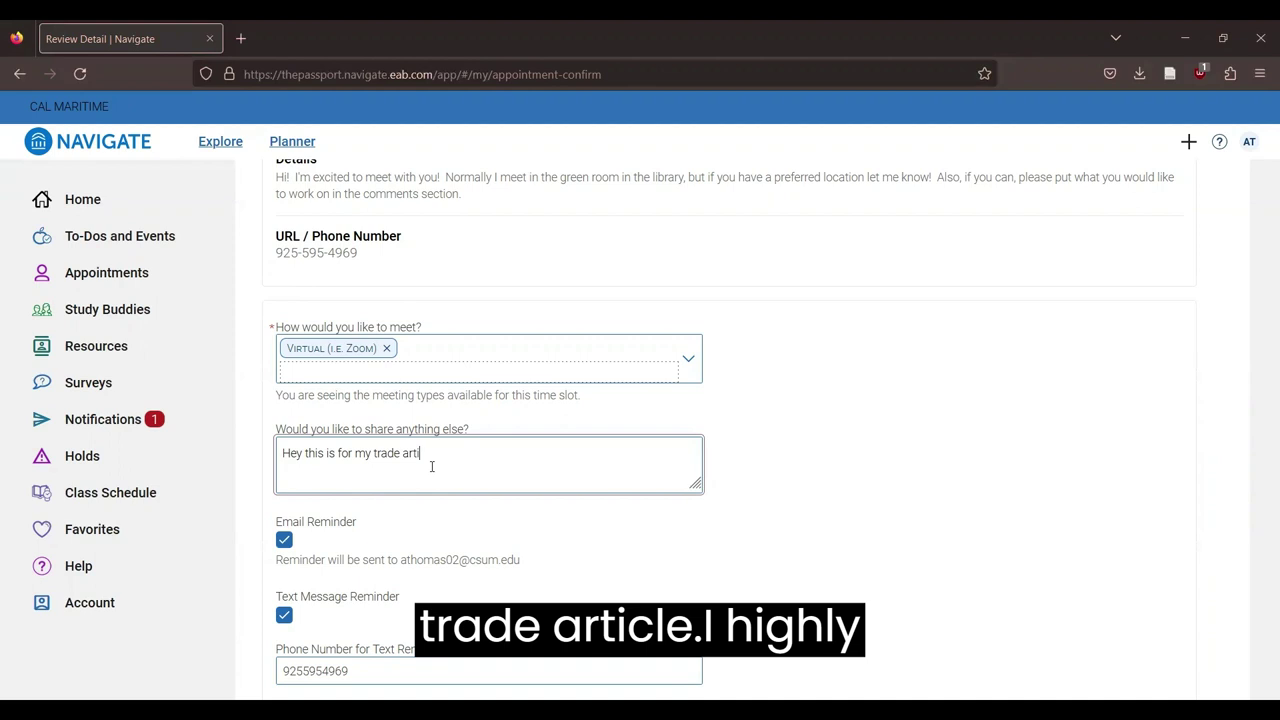
text(cle)
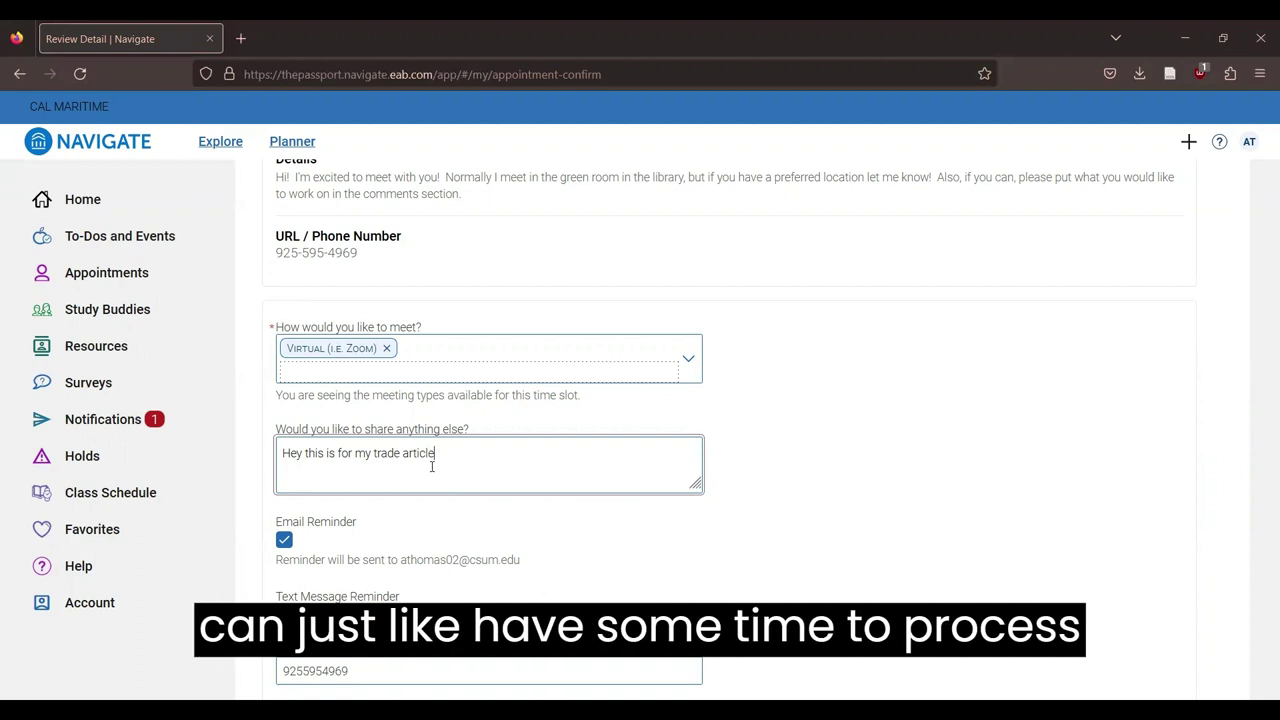
scroll(1262, 540, down, 3)
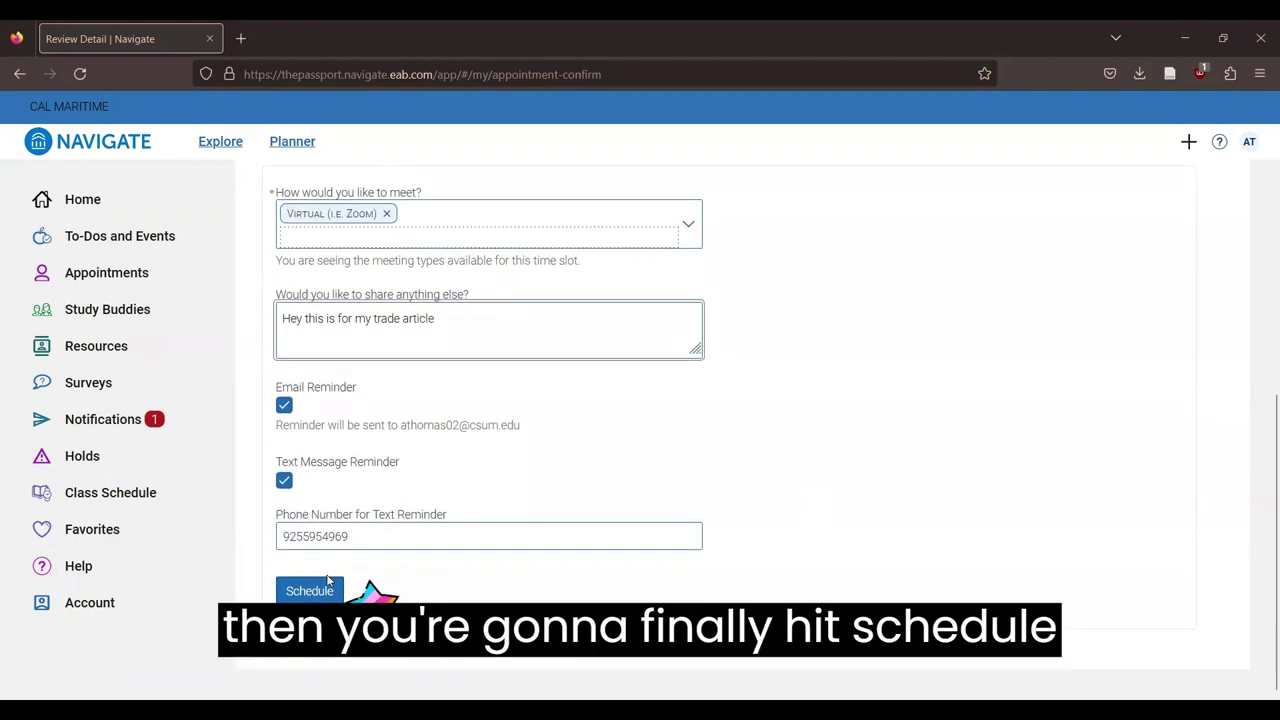
click(316, 592)
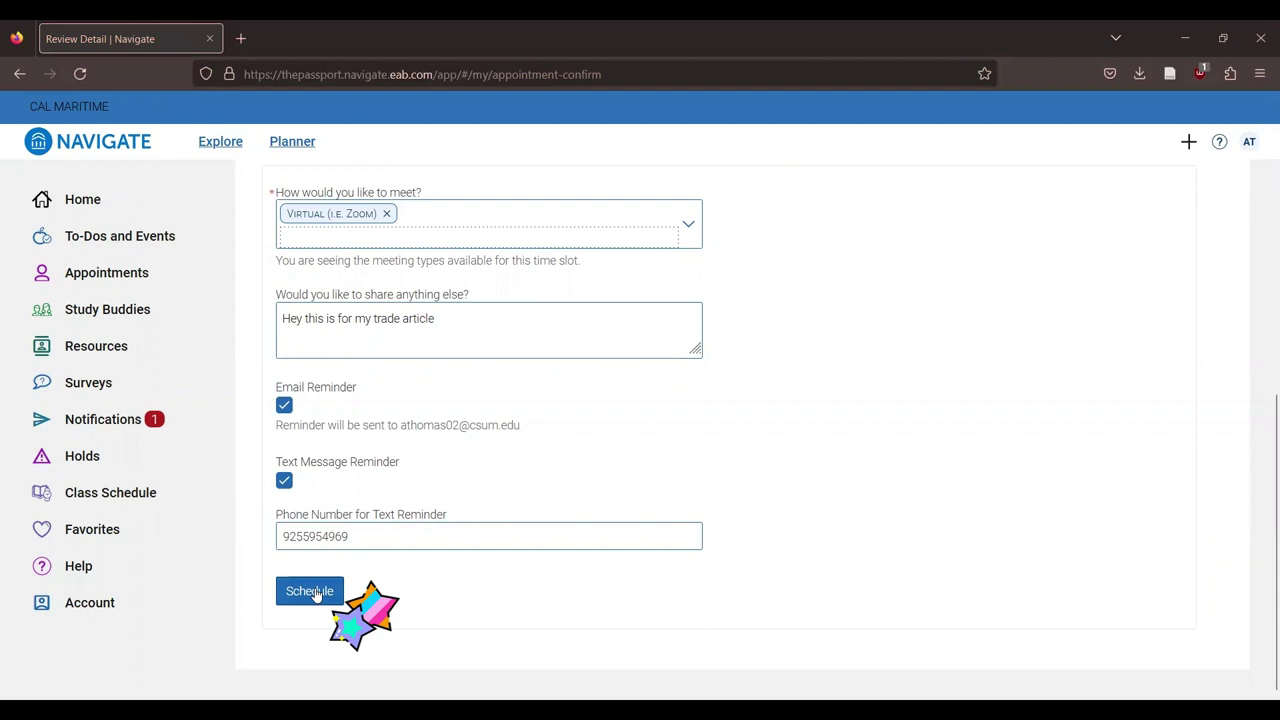